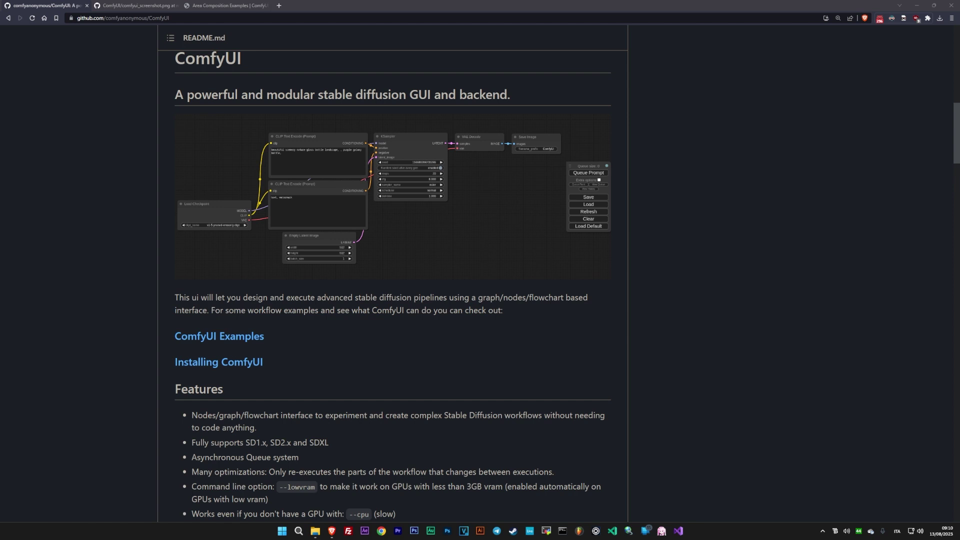
# - Extract the downloaded ComfyUI .7z archive
pyautogui.scroll(1, 440, 302)
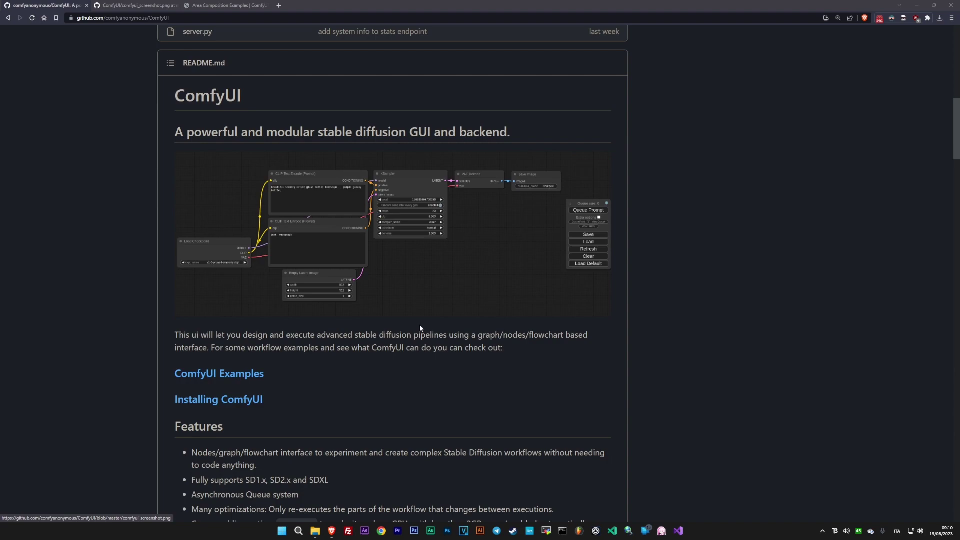
pyautogui.scroll(-3, 421, 323)
pyautogui.scroll(1, 421, 323)
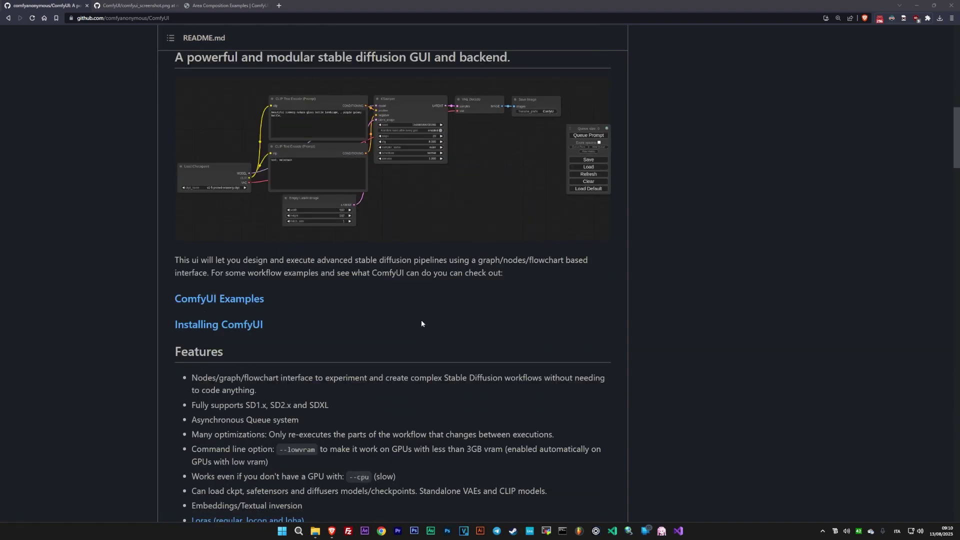
pyautogui.scroll(-1, 420, 317)
pyautogui.scroll(-2, 421, 316)
pyautogui.scroll(6, 420, 315)
pyautogui.scroll(-6, 421, 316)
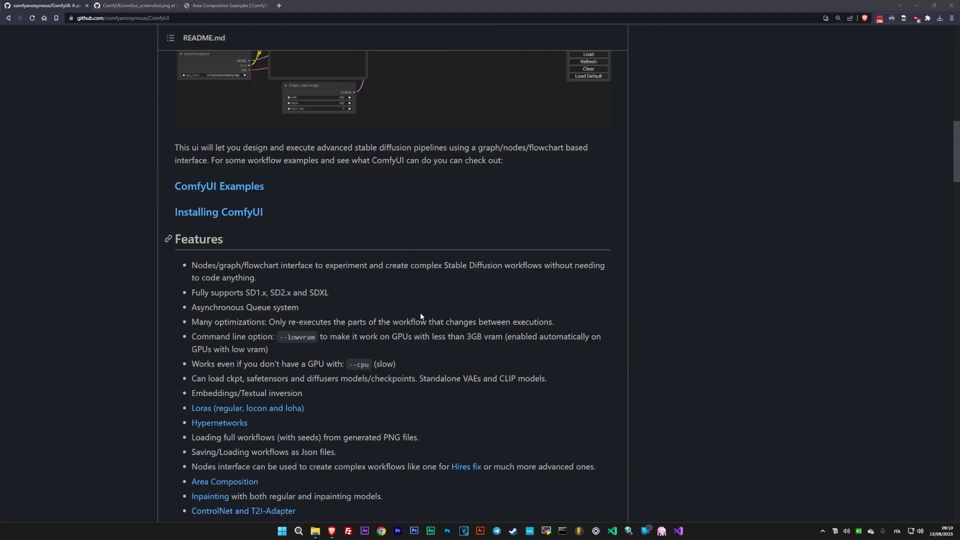
pyautogui.scroll(-3, 421, 316)
pyautogui.scroll(-2, 420, 316)
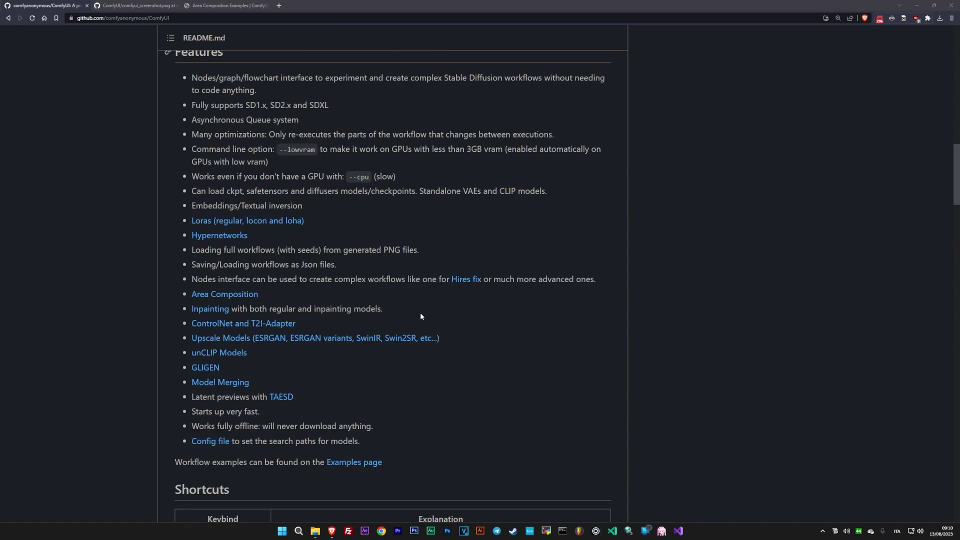
pyautogui.scroll(-14, 420, 316)
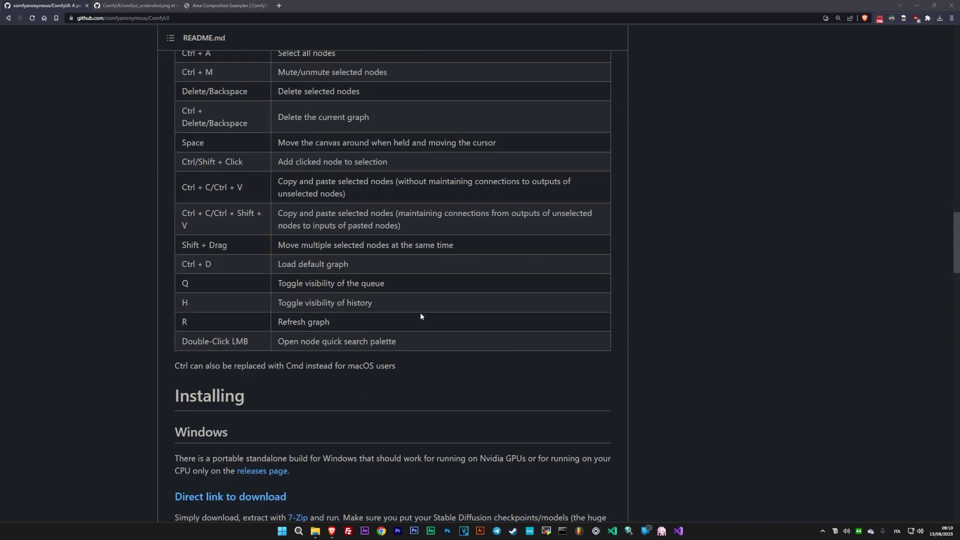
pyautogui.scroll(4, 420, 316)
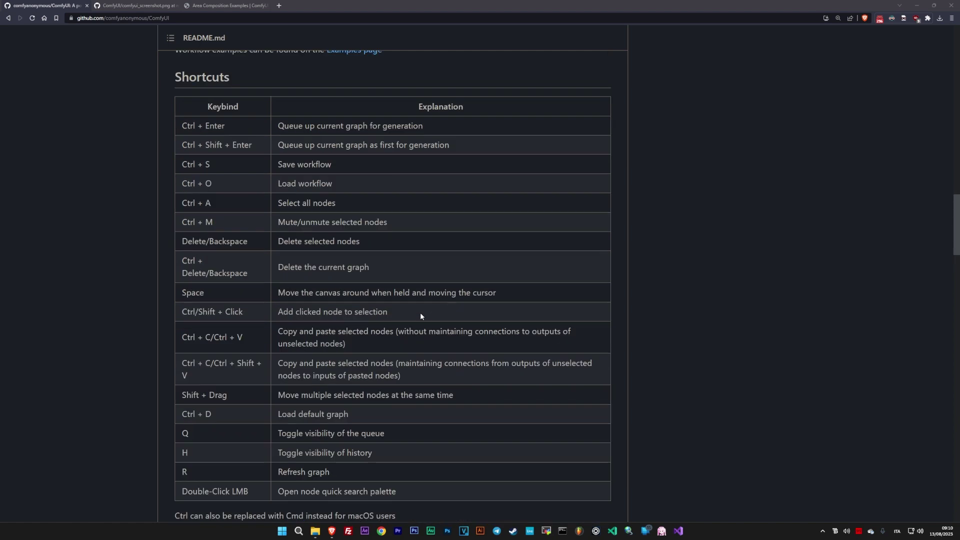
pyautogui.scroll(-9, 420, 316)
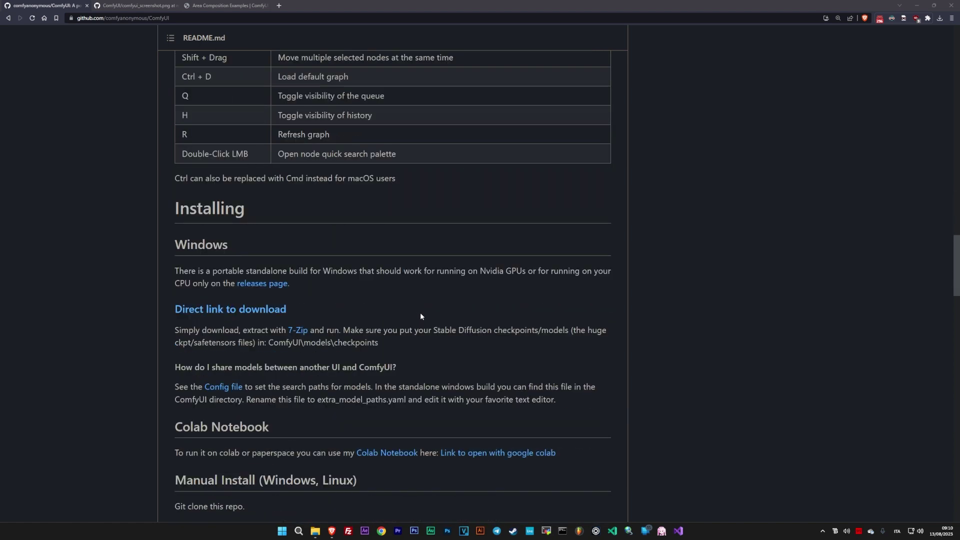
pyautogui.scroll(-6, 420, 316)
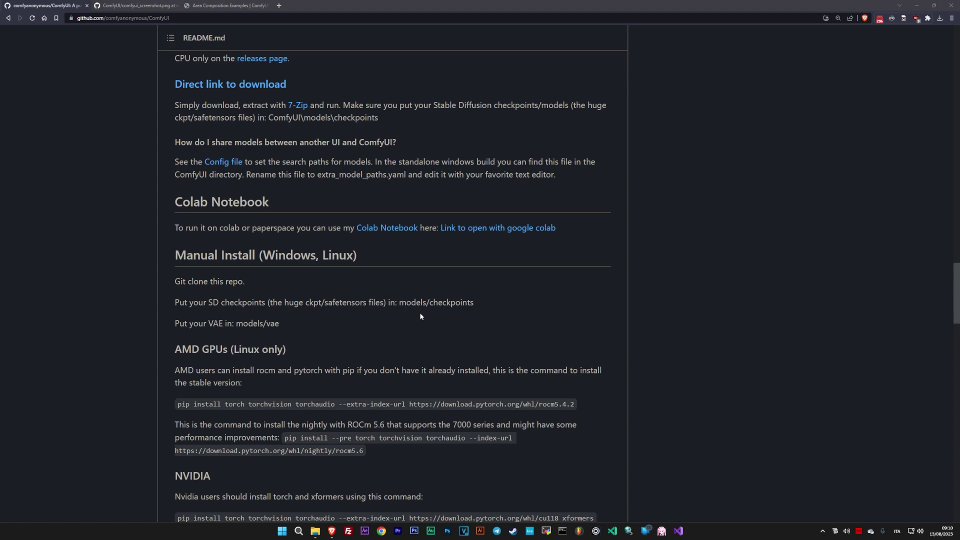
pyautogui.scroll(-15, 420, 316)
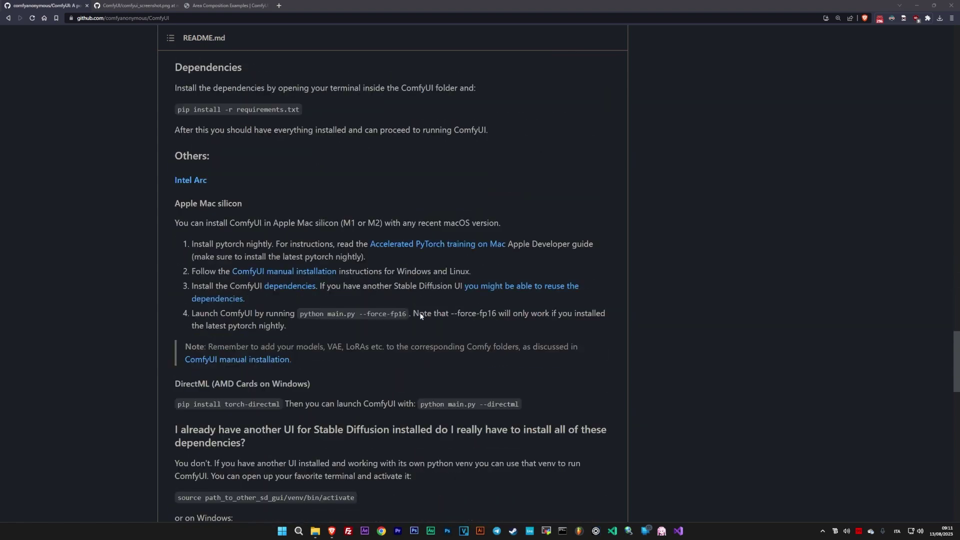
pyautogui.scroll(-15, 421, 317)
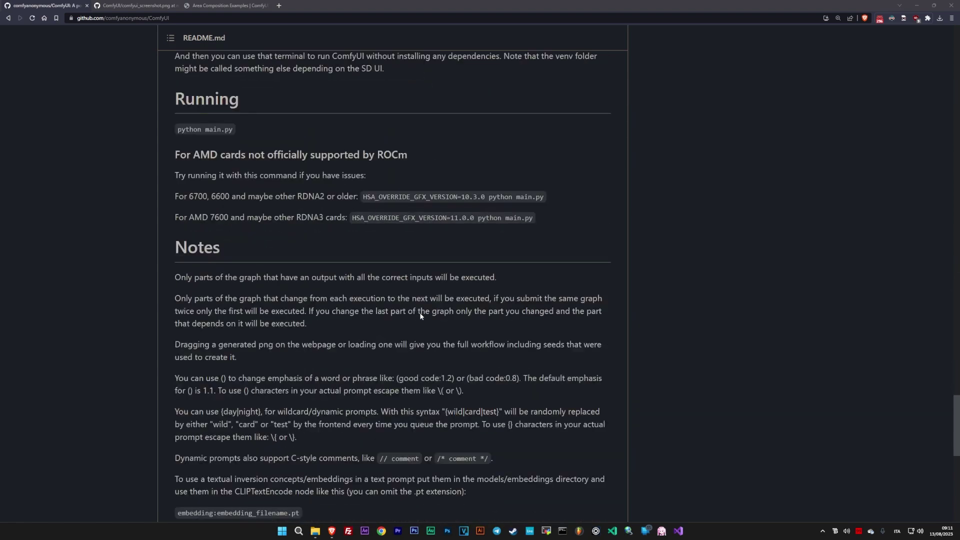
pyautogui.scroll(-7, 420, 317)
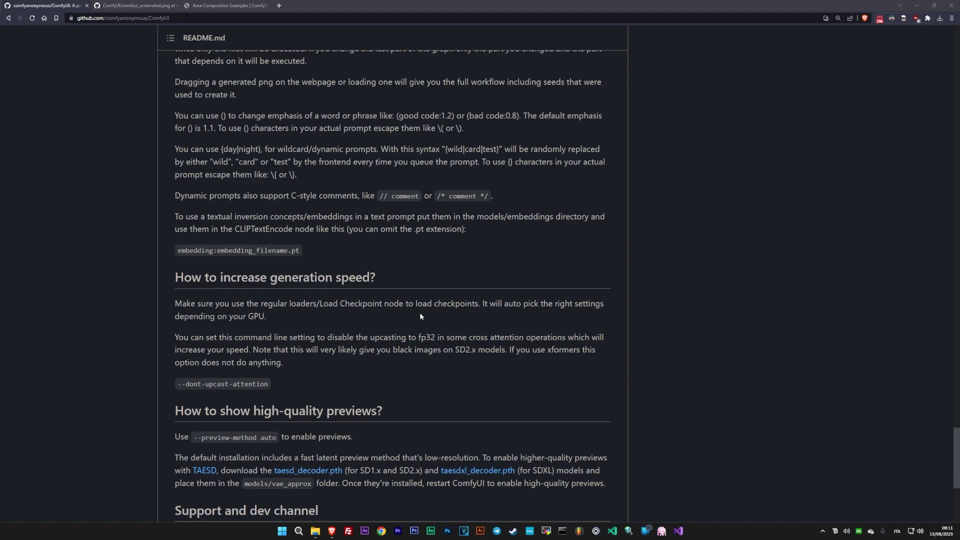
pyautogui.scroll(-7, 420, 316)
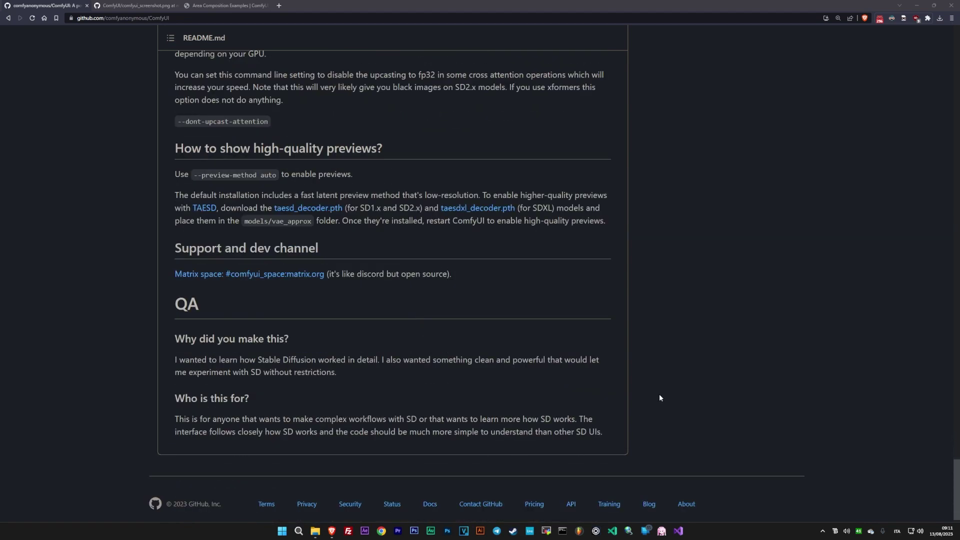
pyautogui.scroll(8, 657, 394)
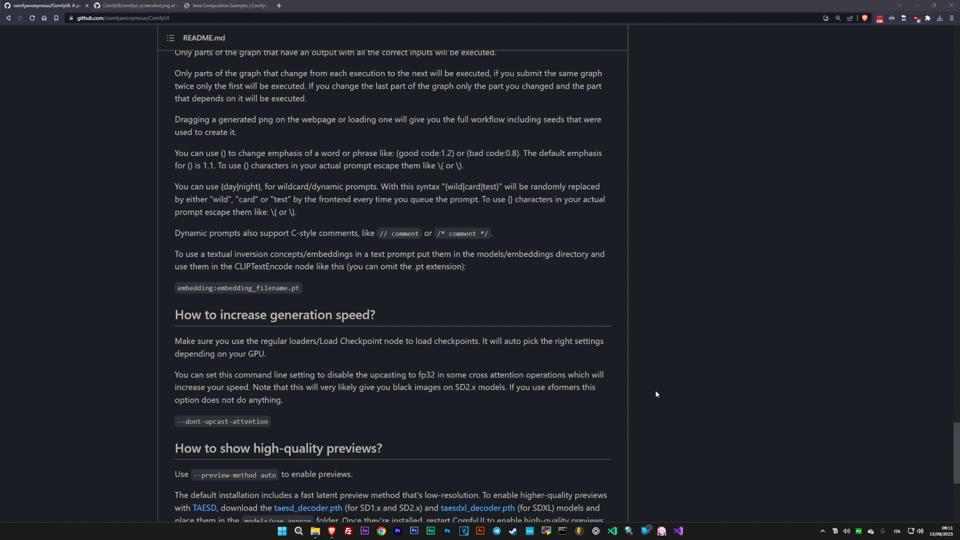
pyautogui.scroll(20, 652, 395)
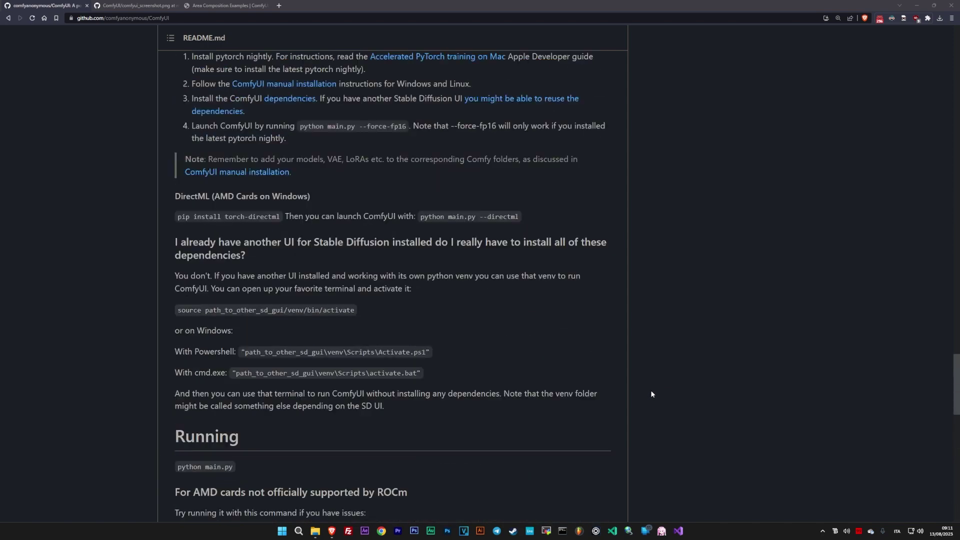
pyautogui.scroll(14, 648, 392)
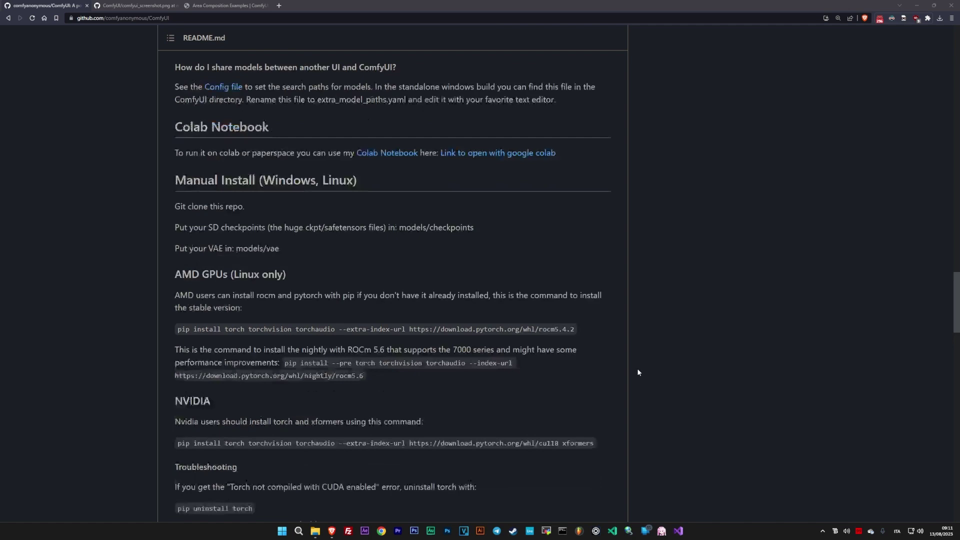
pyautogui.scroll(20, 638, 373)
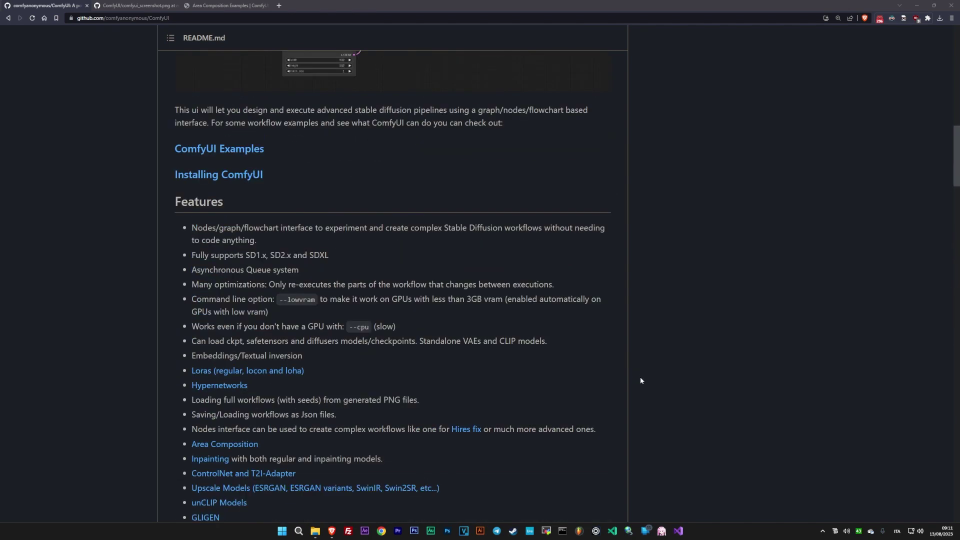
pyautogui.scroll(1, 642, 364)
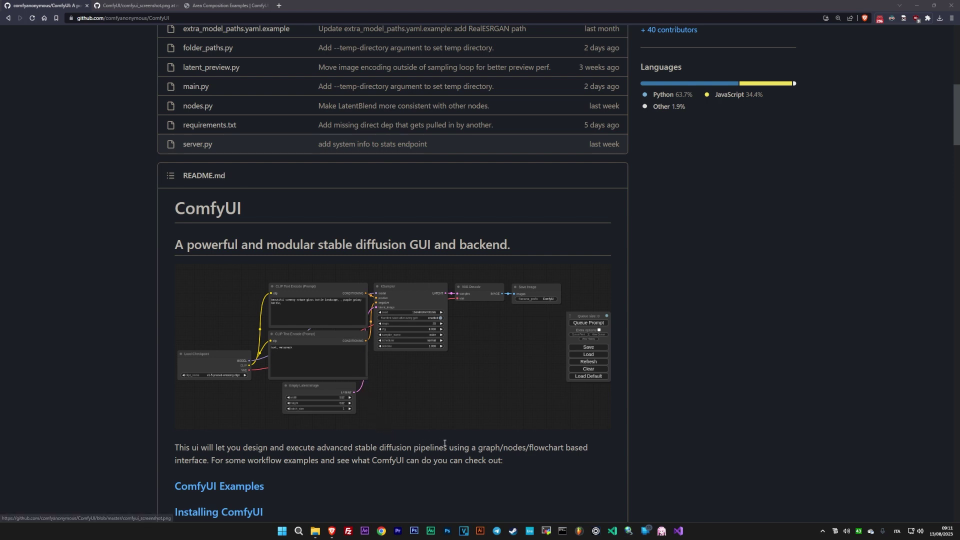
pyautogui.scroll(-1, 430, 442)
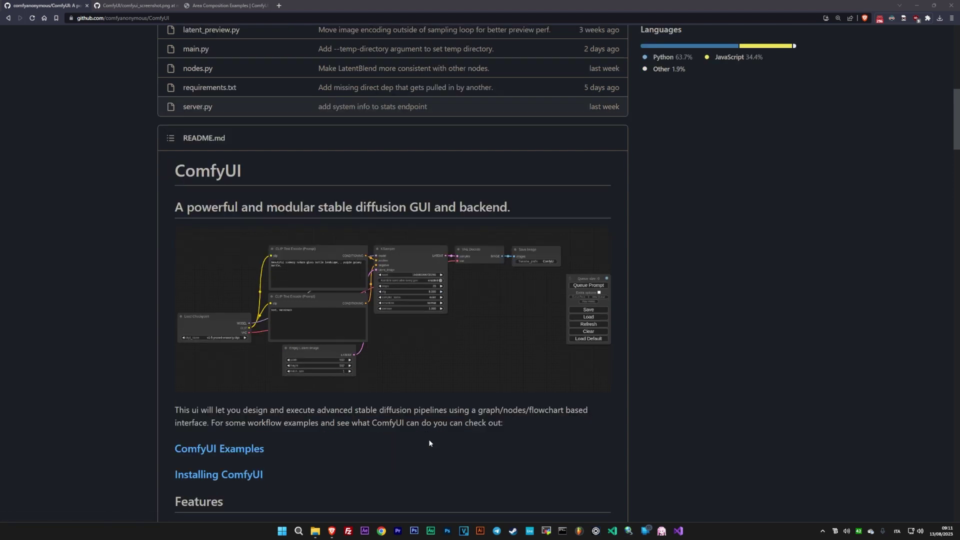
pyautogui.scroll(-20, 428, 439)
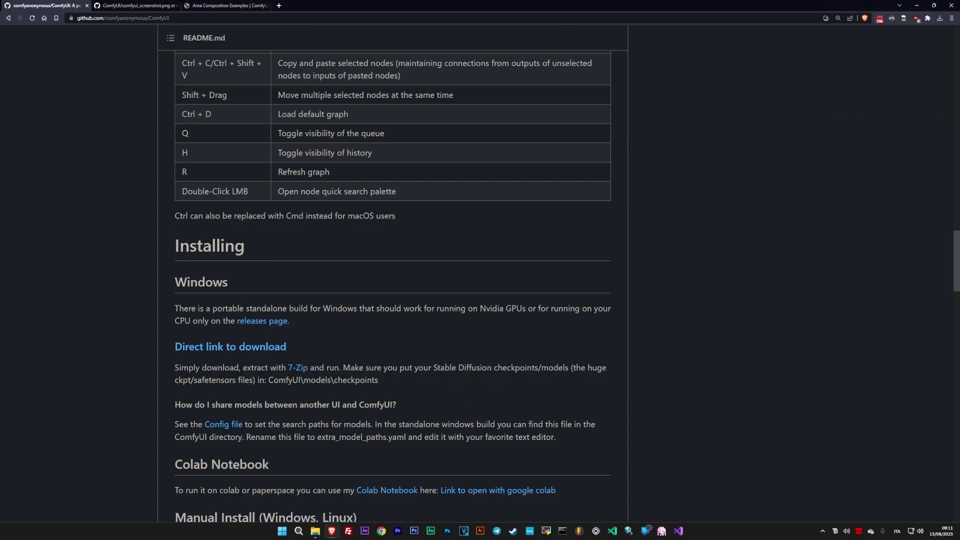
pyautogui.hotkey('alt', 'Tab')
pyautogui.rightClick(500, 295)
pyautogui.click(493, 350)
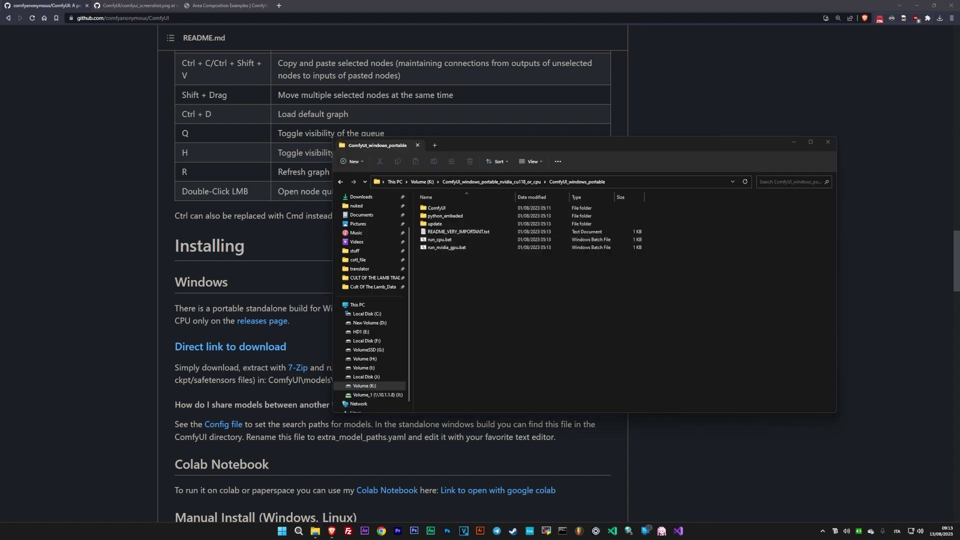
# - Check the checkpoints folder under ComfyUI > models, then return to the ComfyUI folder
pyautogui.doubleClick(495, 208)
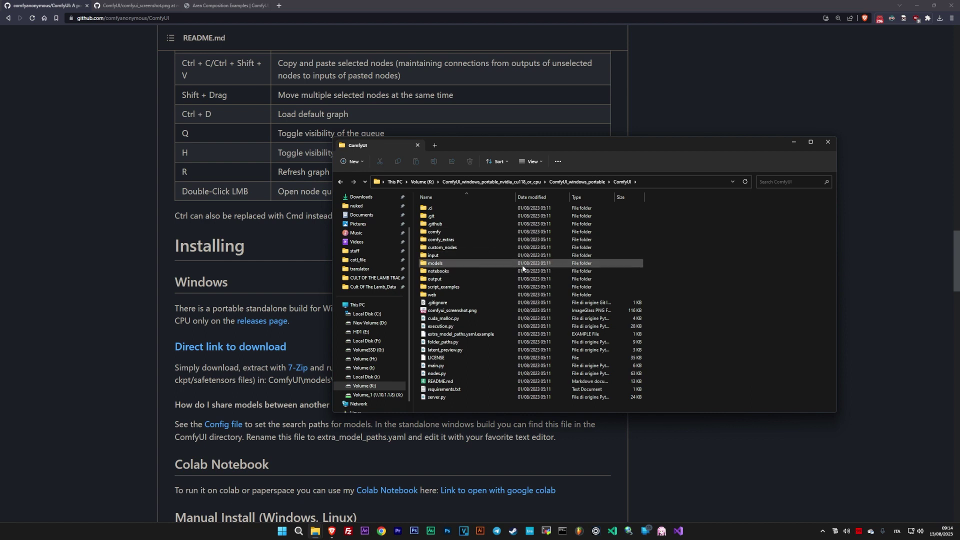
pyautogui.doubleClick(479, 262)
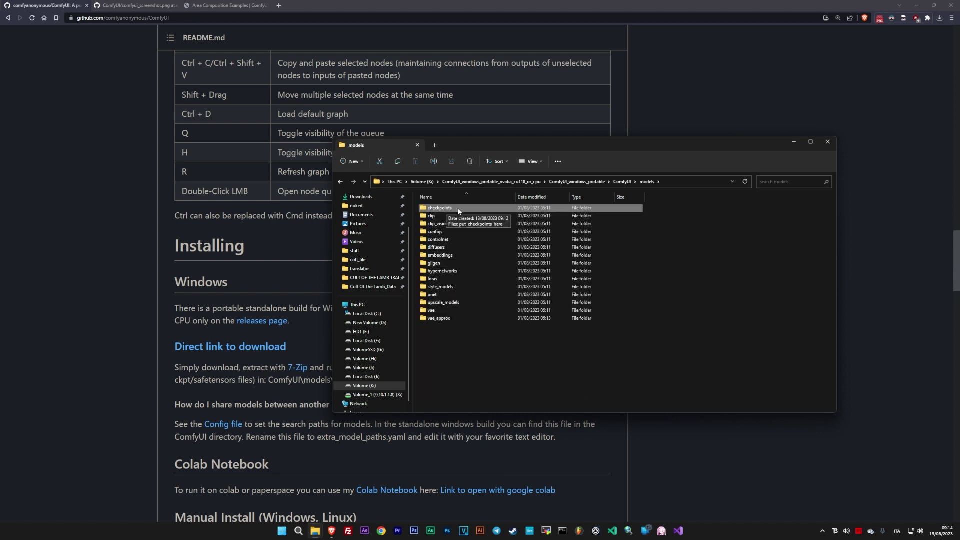
pyautogui.click(459, 212)
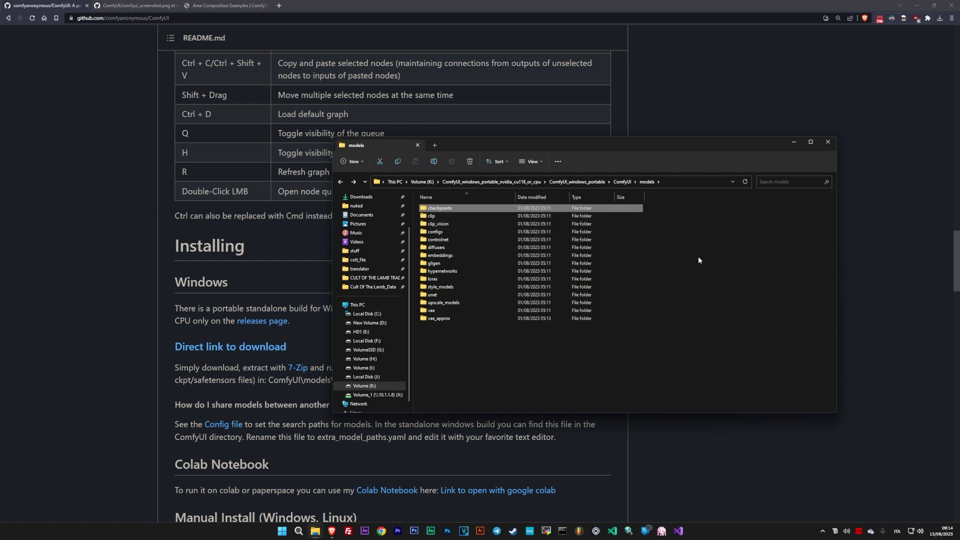
pyautogui.hotkey('alt', 'Left')
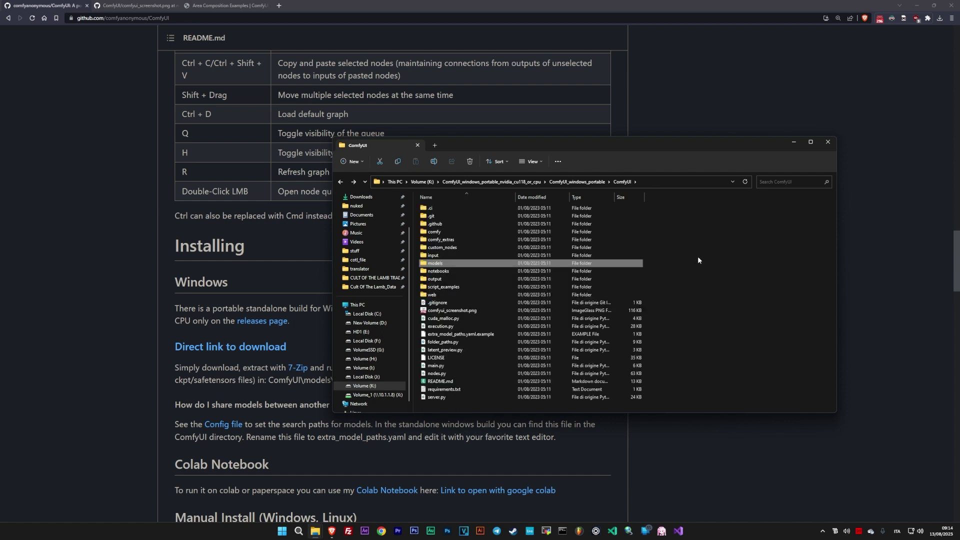
# - Rename extra_model_paths.yaml.example to extra_model_paths.yaml by removing the .example extension
pyautogui.click(474, 335)
pyautogui.click(479, 335)
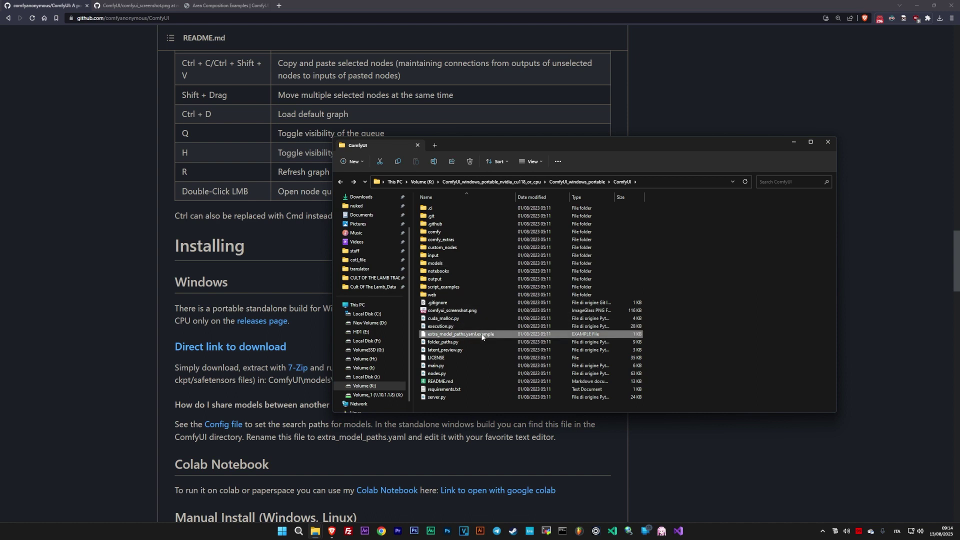
pyautogui.moveTo(479, 334); pyautogui.dragTo(543, 339)
pyautogui.press('BackSpace')
pyautogui.press('BackSpace')
pyautogui.press('Return')
pyautogui.press('Return')
# - Edit extra_model_paths.yaml in VS Code so the a111 base_path is K:\SD\stable-diffusion-webui, then close it
pyautogui.doubleClick(543, 338)
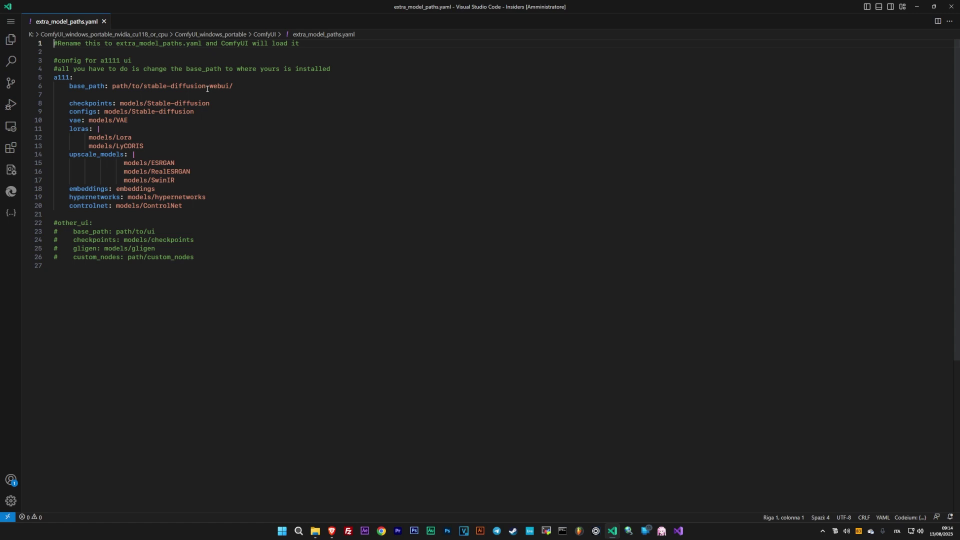
pyautogui.click(315, 532)
pyautogui.doubleClick(250, 224)
pyautogui.click(261, 103)
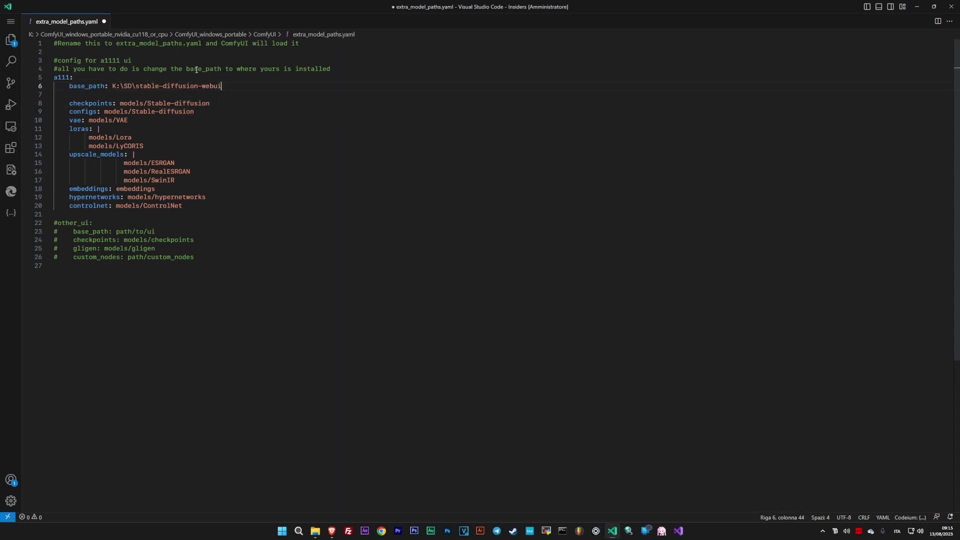
pyautogui.click(951, 6)
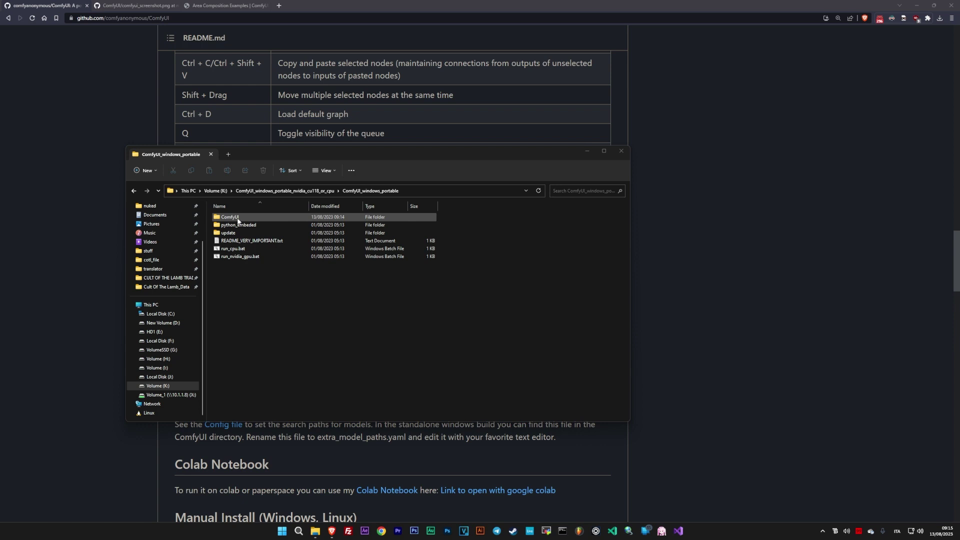
# - Run run_nvidia_gpu.bat in the ComfyUI_windows_portable folder to start the server
pyautogui.click(237, 258)
pyautogui.doubleClick(237, 258)
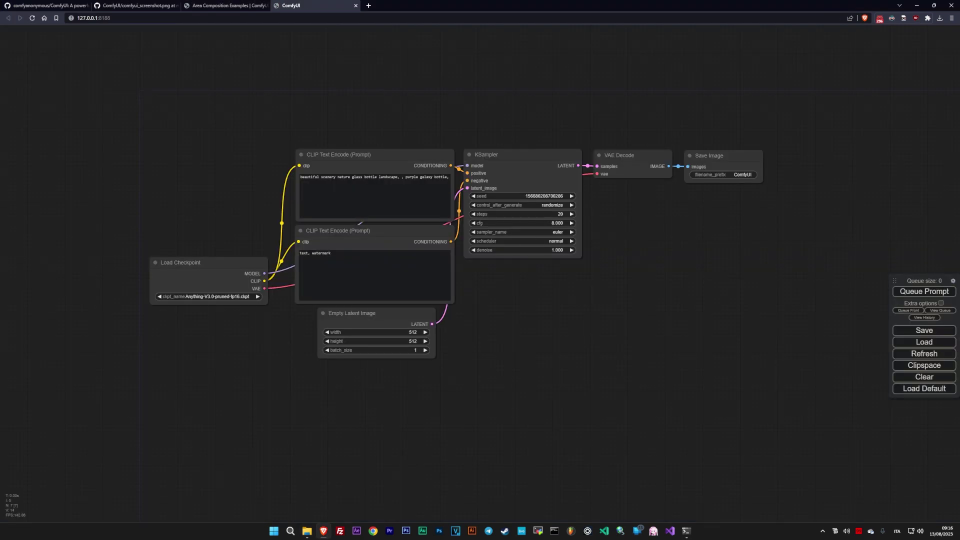
# - Clear all default workflow nodes and confirm the 'Clear workflow?' prompt
pyautogui.click(904, 376)
pyautogui.click(517, 61)
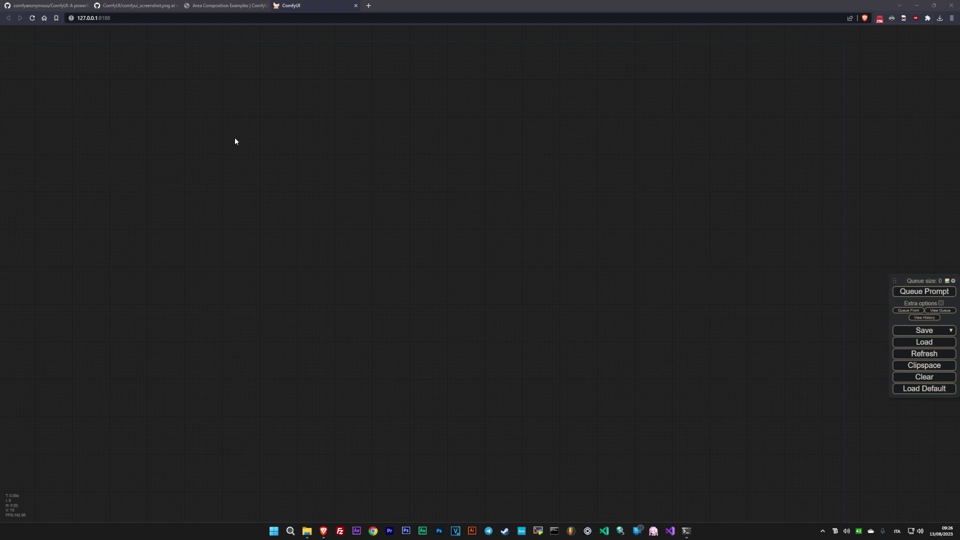
# - Add a Load Checkpoint node and set its ckpt_name to Anything-V3.0-pruned-fp16.ckpt
pyautogui.rightClick(182, 161)
pyautogui.click(190, 160)
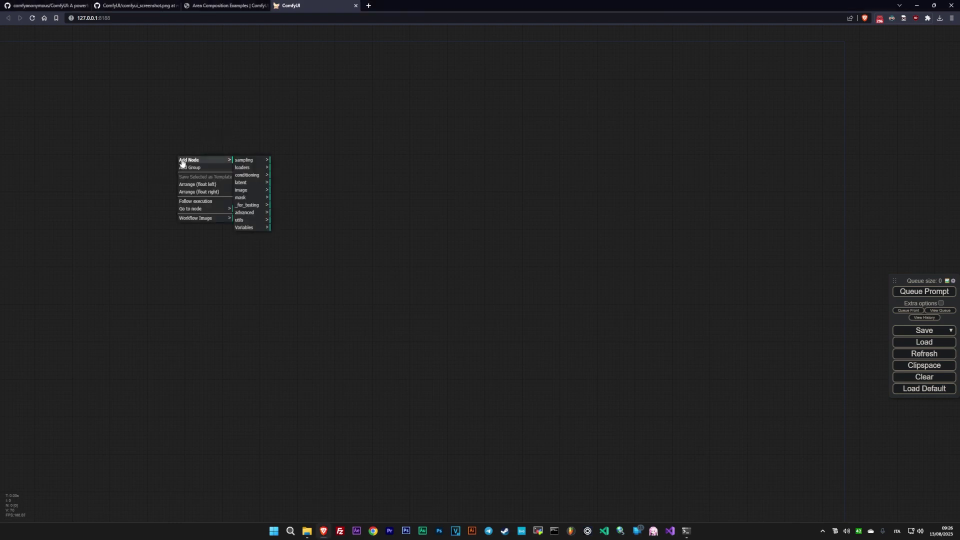
pyautogui.click(243, 161)
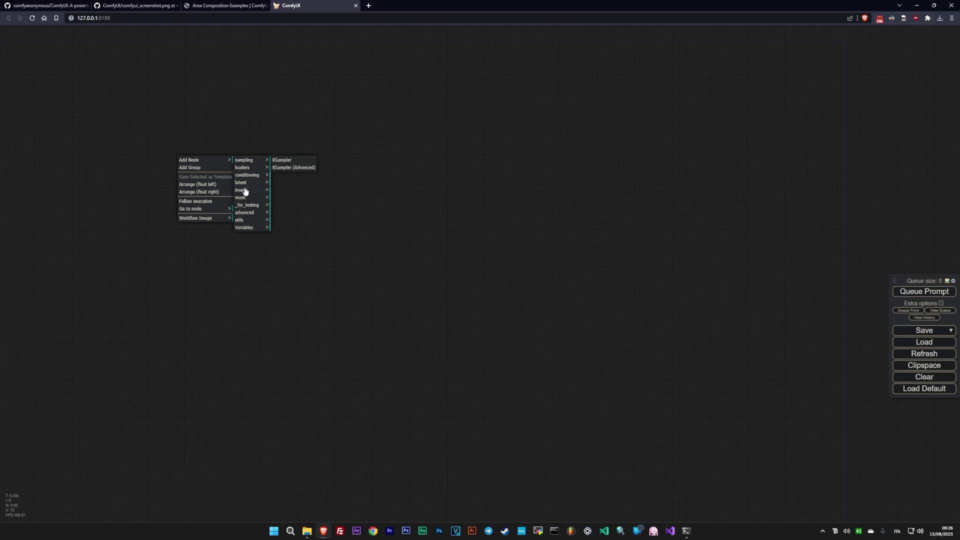
pyautogui.doubleClick(162, 138)
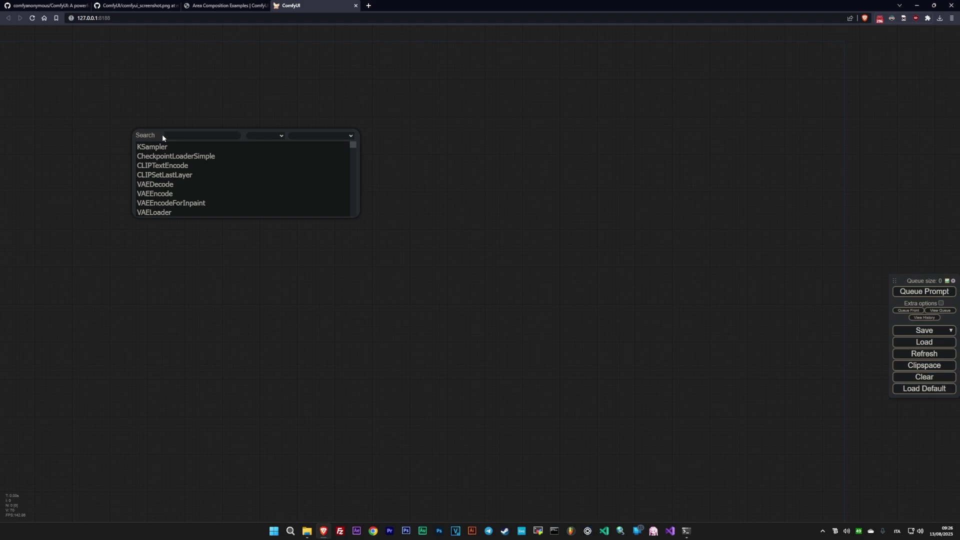
pyautogui.click(190, 157)
pyautogui.moveTo(195, 132); pyautogui.dragTo(145, 186)
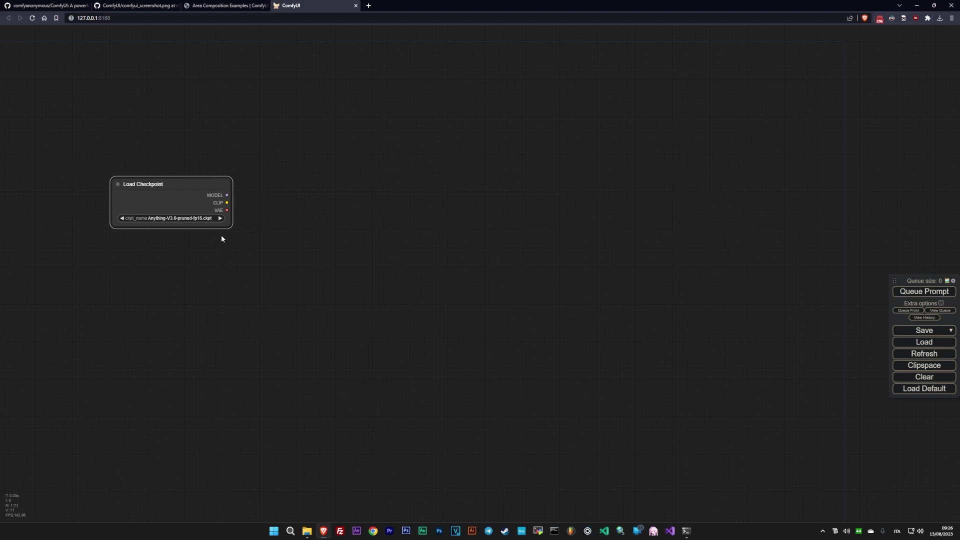
pyautogui.rightClick(191, 219)
pyautogui.click(182, 221)
# - Add a CLIP Text Encode node and duplicate it directly below
pyautogui.doubleClick(407, 166)
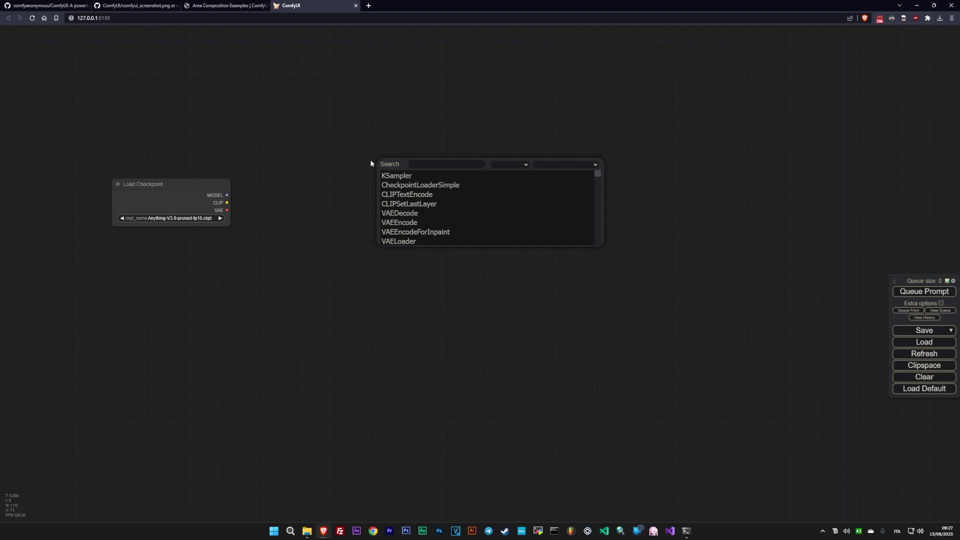
pyautogui.doubleClick(315, 168)
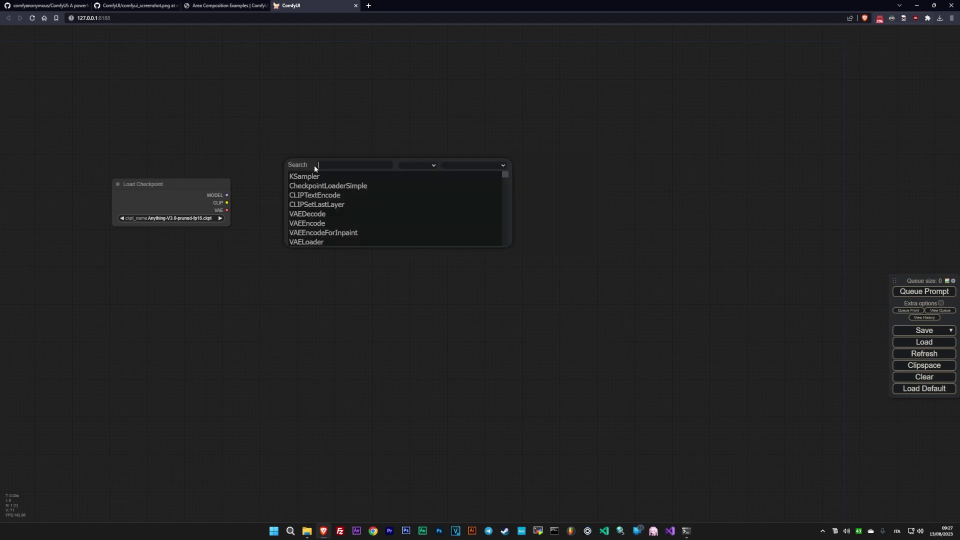
pyautogui.click(323, 200)
pyautogui.moveTo(344, 159); pyautogui.dragTo(320, 99)
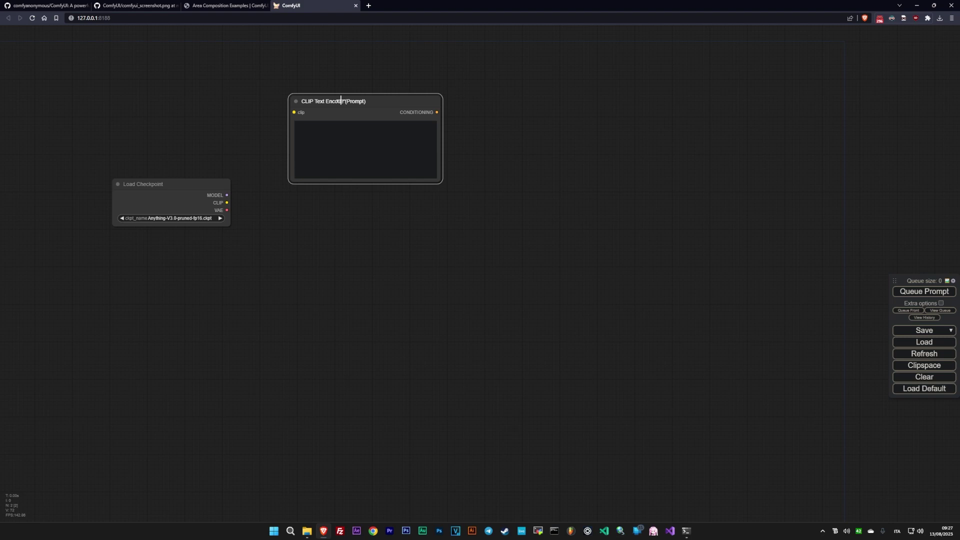
pyautogui.moveTo(341, 100); pyautogui.dragTo(341, 227)
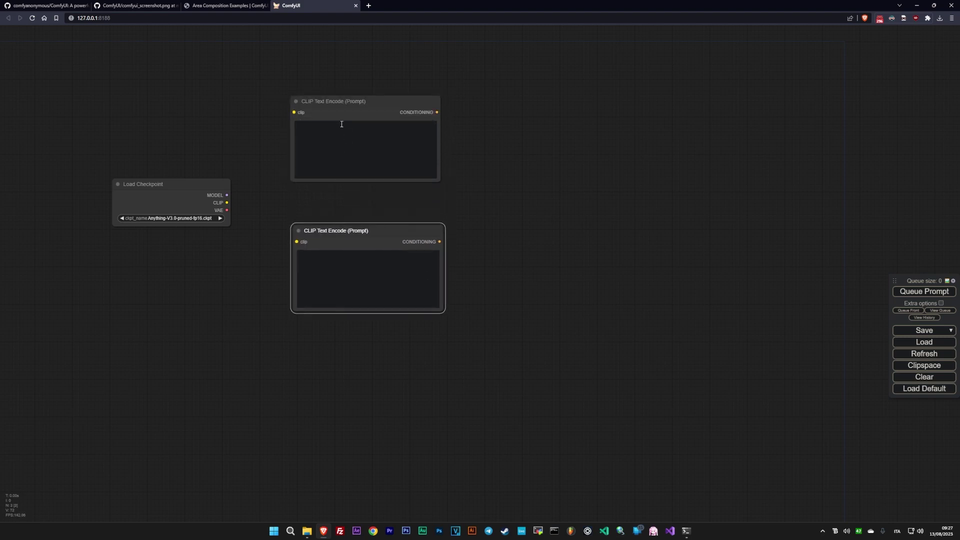
# - Retitle the top node 'Positive Prompt' and start retitling the bottom node
pyautogui.click(348, 101)
pyautogui.rightClick(347, 101)
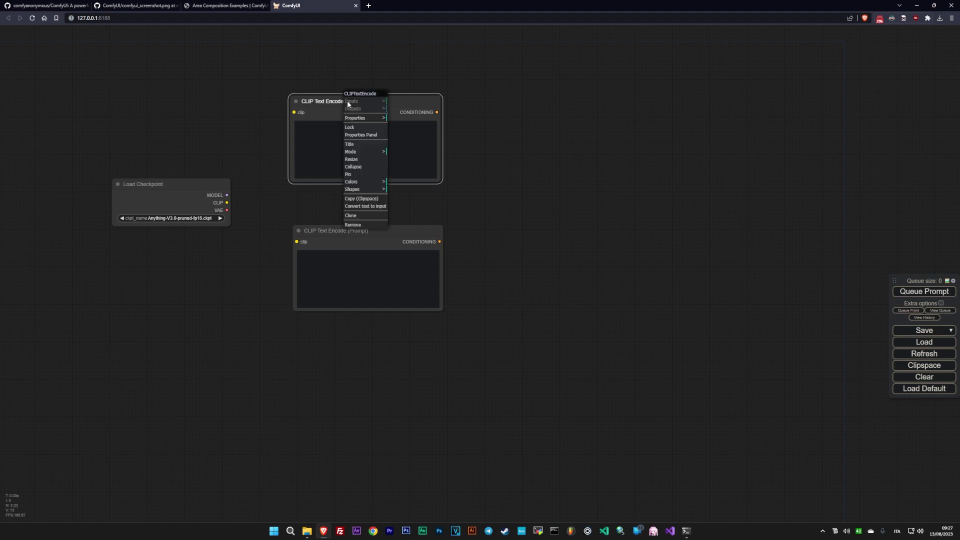
pyautogui.click(351, 144)
pyautogui.tripleClick(399, 144)
pyautogui.write('Po')
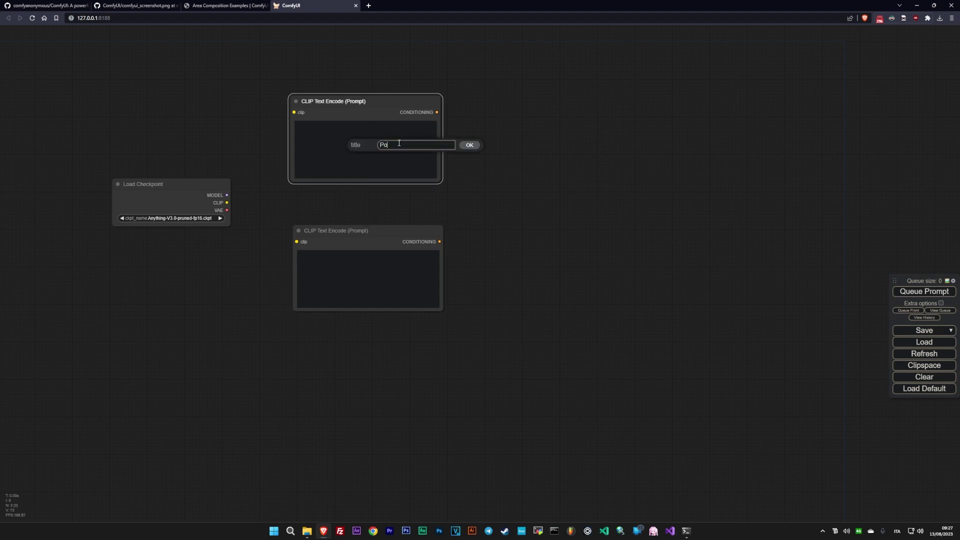
pyautogui.write('sitive Prompt')
pyautogui.press('Return')
pyautogui.rightClick(357, 228)
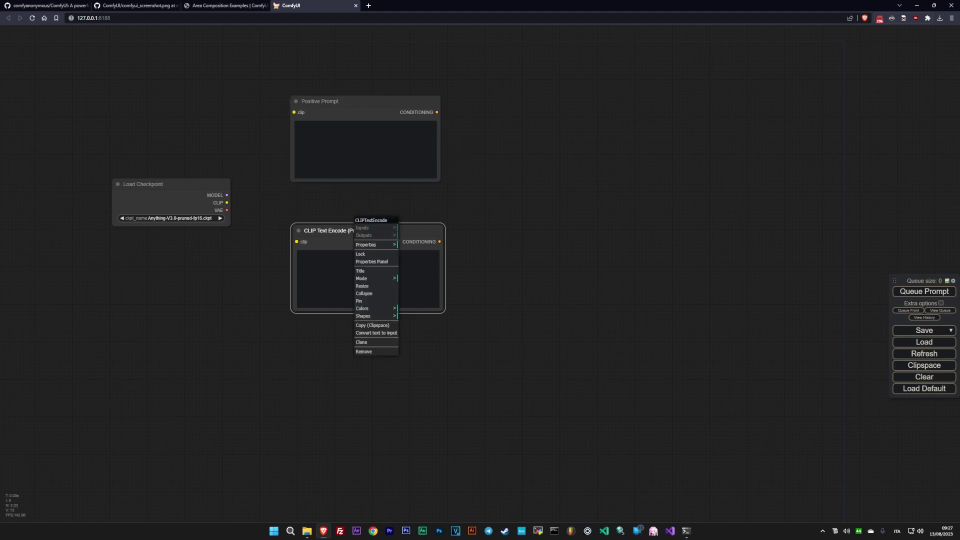
pyautogui.click(368, 273)
pyautogui.hotkey('ctrl', 'a')
# - Title the second node 'Negative Prompt'; color Positive Prompt green and Negative Prompt red
pyautogui.write('Nega')
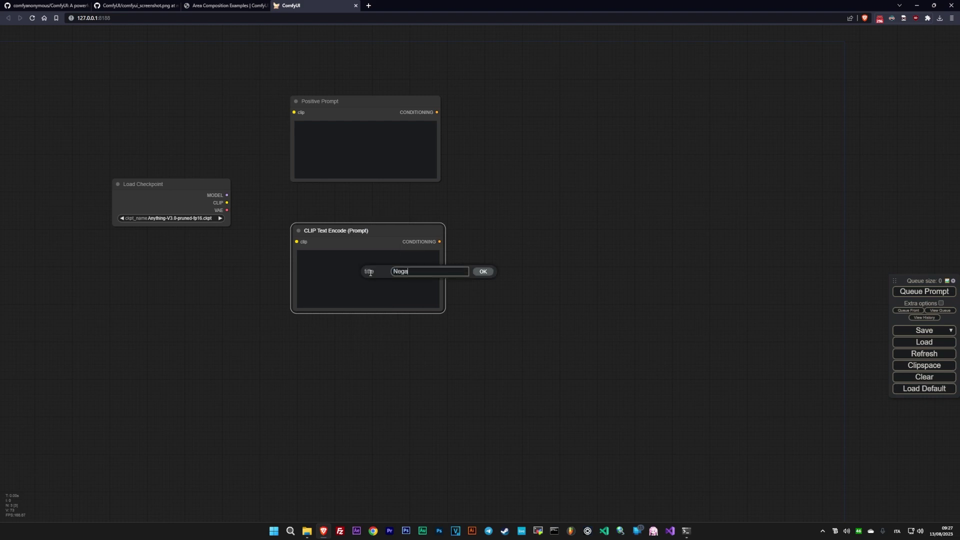
pyautogui.write('tive Prompt')
pyautogui.press('Return')
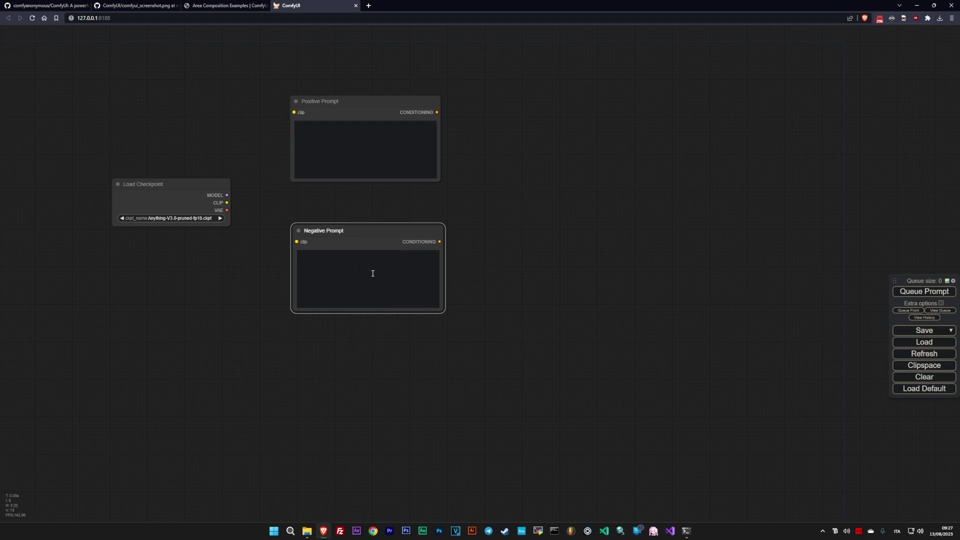
pyautogui.rightClick(347, 105)
pyautogui.click(352, 186)
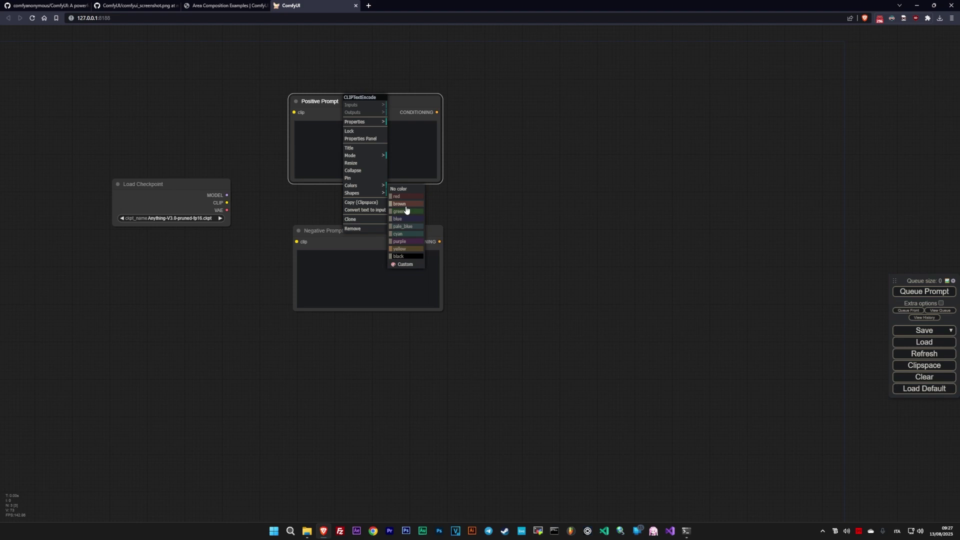
pyautogui.click(403, 209)
pyautogui.rightClick(370, 236)
pyautogui.click(374, 313)
pyautogui.click(423, 323)
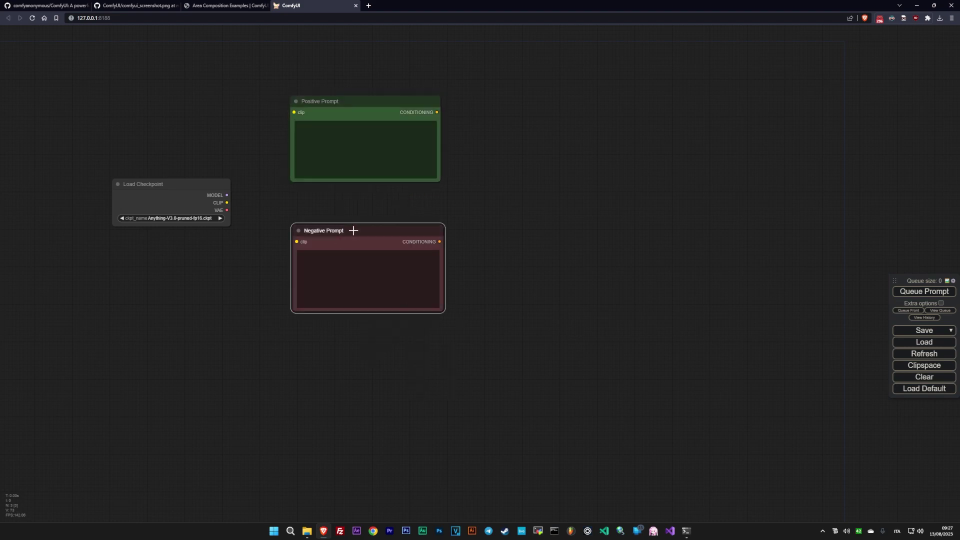
# - Connect Load Checkpoint's CLIP output to both prompt nodes' clip inputs
pyautogui.moveTo(353, 230); pyautogui.dragTo(354, 241)
pyautogui.moveTo(227, 202); pyautogui.dragTo(295, 112)
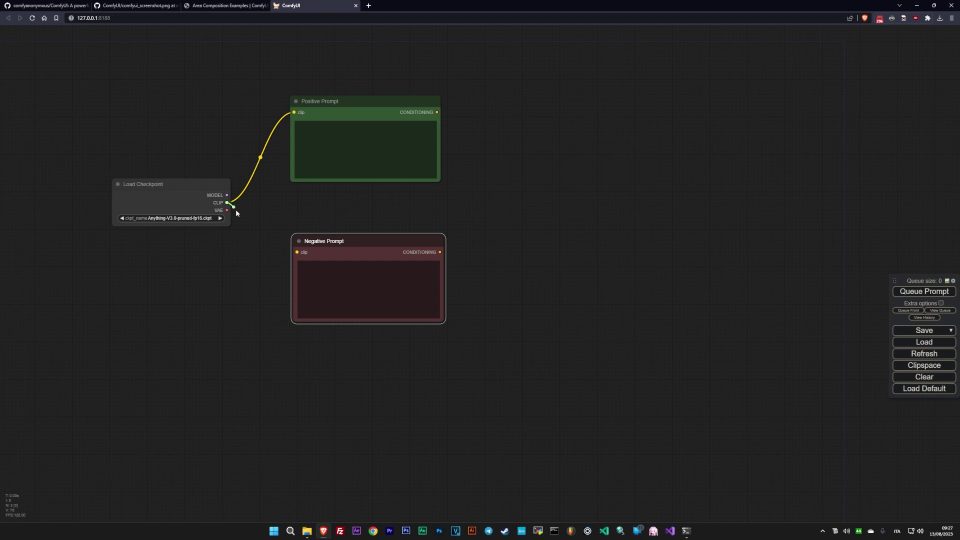
pyautogui.moveTo(236, 210); pyautogui.dragTo(297, 252)
pyautogui.moveTo(321, 241); pyautogui.dragTo(318, 261)
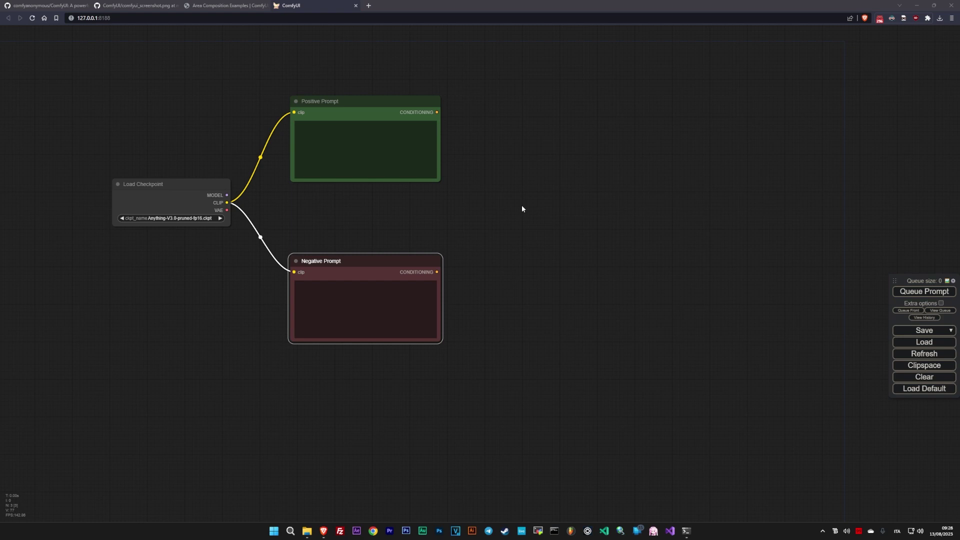
# - Add a KSampler via 'ksam' and wire both prompts' conditioning and the checkpoint MODEL into it
pyautogui.doubleClick(495, 175)
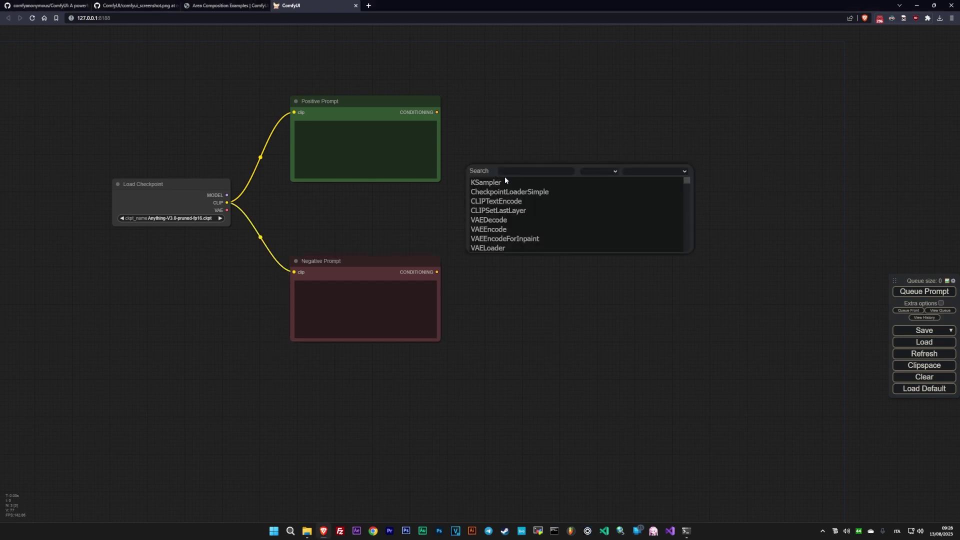
pyautogui.write('ksam')
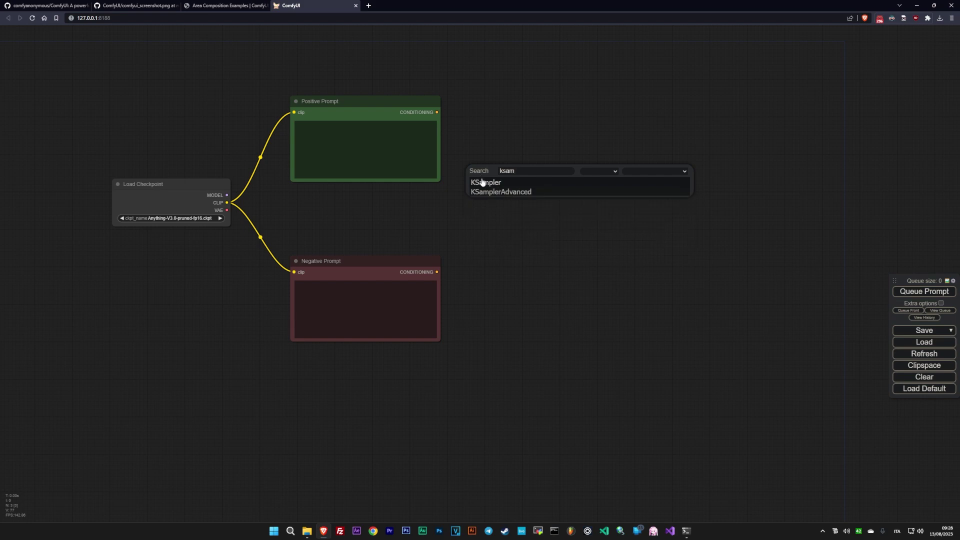
pyautogui.click(490, 183)
pyautogui.moveTo(530, 166); pyautogui.dragTo(555, 170)
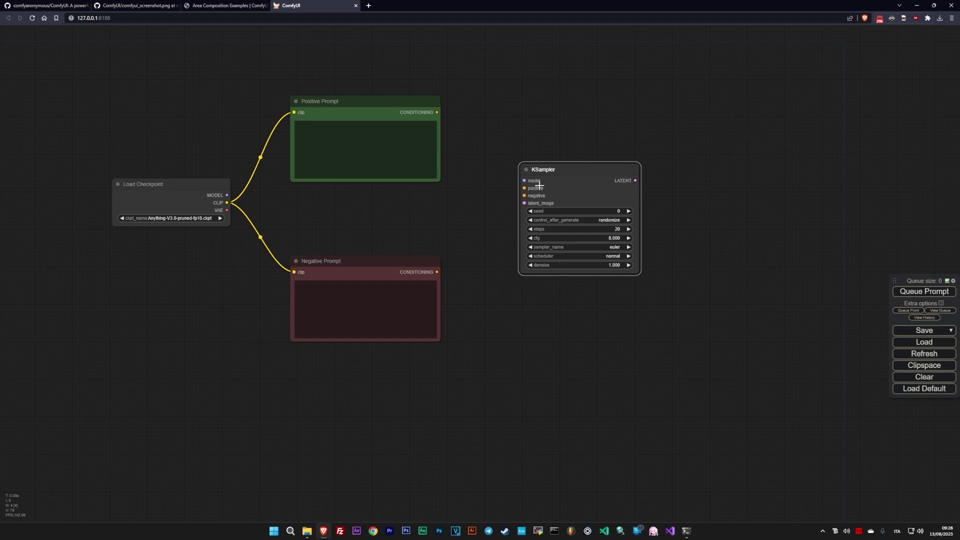
pyautogui.moveTo(437, 112); pyautogui.dragTo(524, 188)
pyautogui.moveTo(436, 272); pyautogui.dragTo(524, 194)
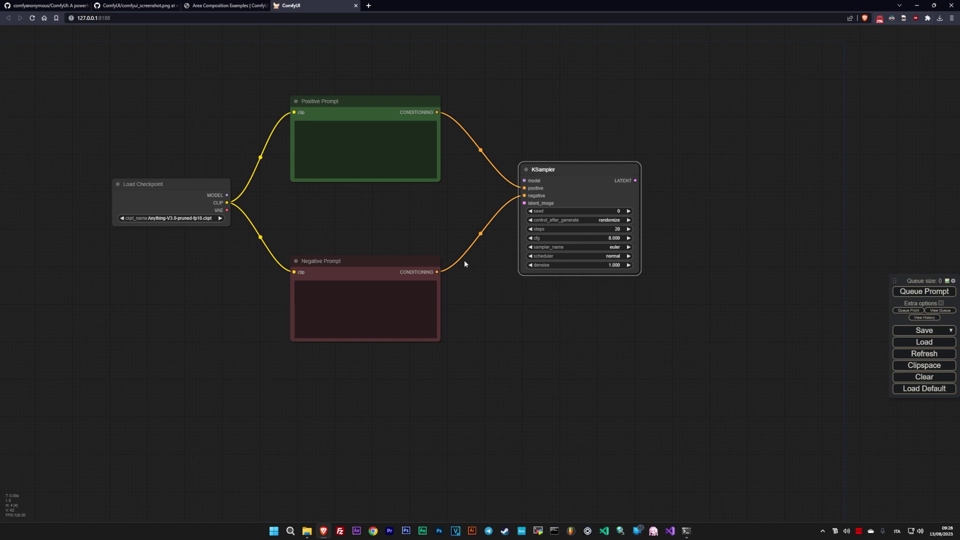
pyautogui.moveTo(226, 195); pyautogui.dragTo(561, 185)
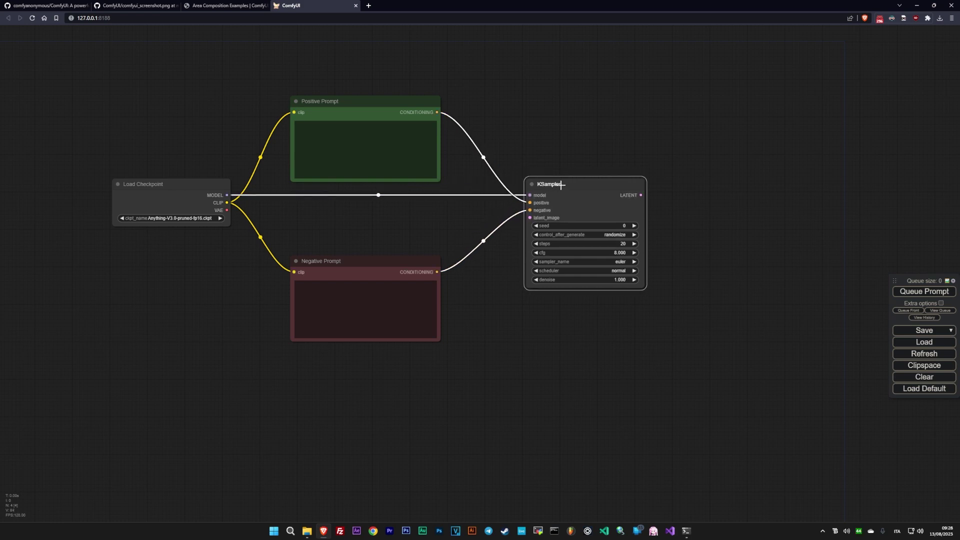
# - Add an Empty Latent Image via 'empt', keep width 512, and link it to latent_image
pyautogui.doubleClick(388, 404)
pyautogui.write('empt')
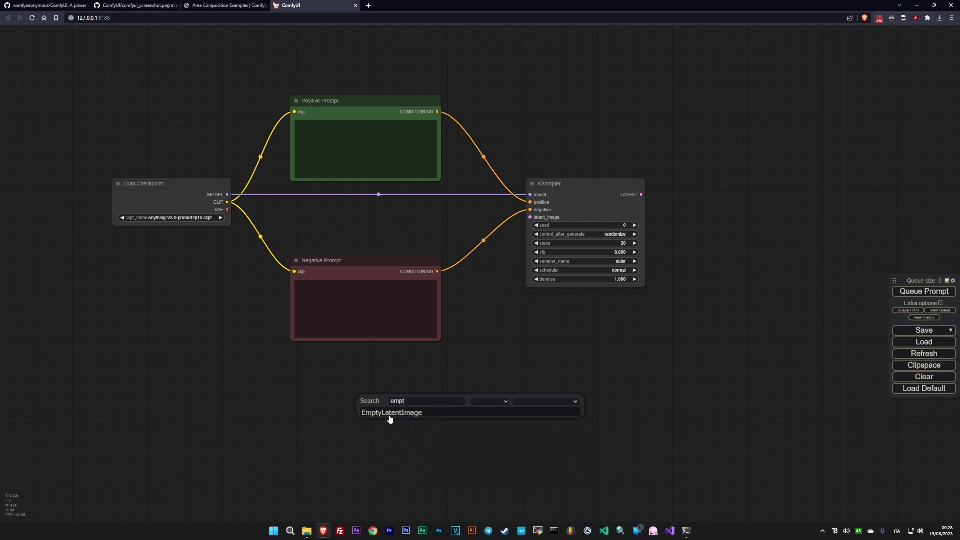
pyautogui.click(390, 414)
pyautogui.moveTo(428, 395); pyautogui.dragTo(361, 367)
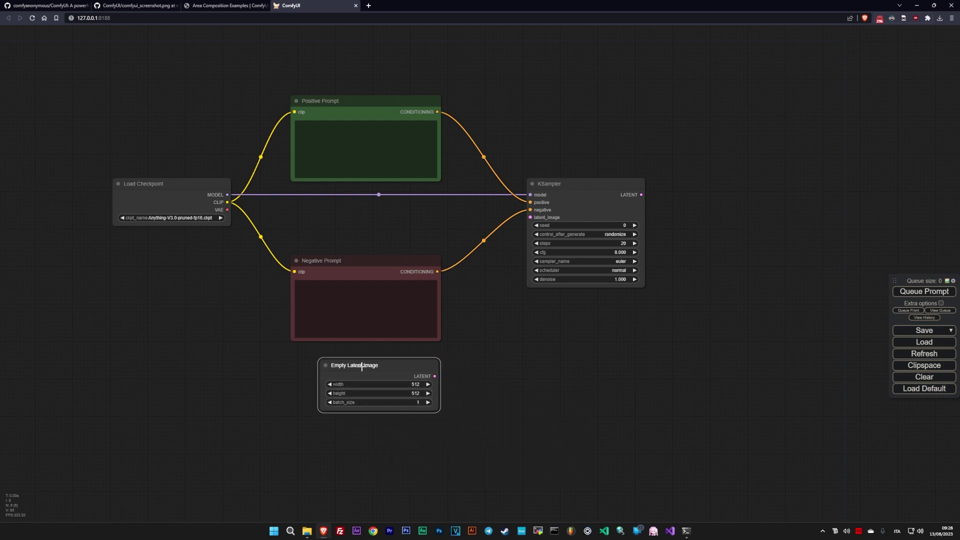
pyautogui.click(428, 384)
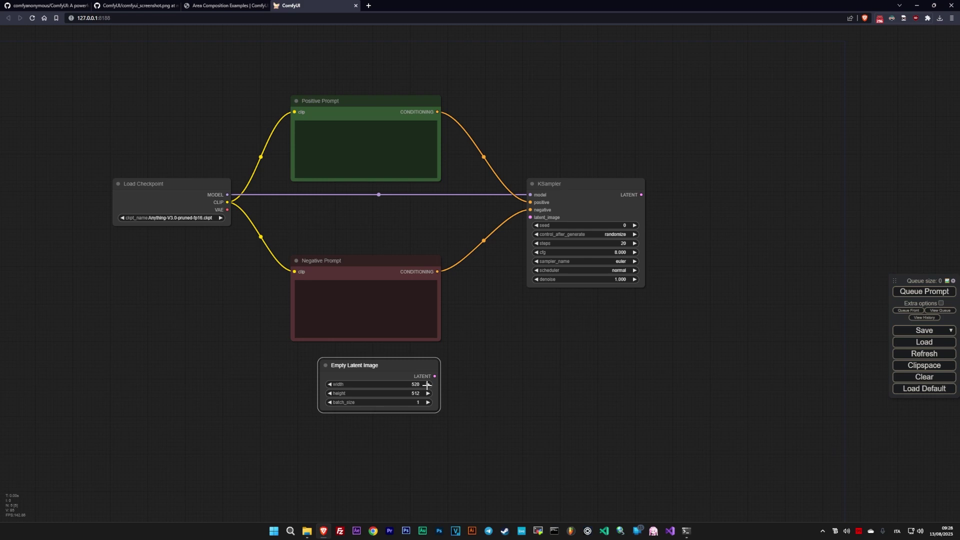
pyautogui.click(330, 385)
pyautogui.moveTo(434, 376); pyautogui.dragTo(530, 218)
# - Add a VAE Decode node to the right of the KSampler
pyautogui.doubleClick(701, 185)
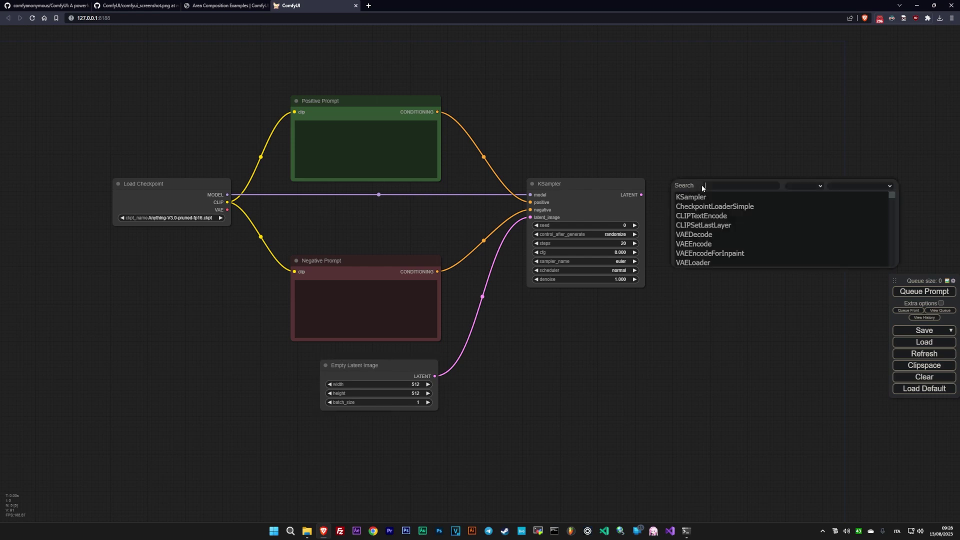
pyautogui.click(698, 235)
pyautogui.moveTo(735, 181)
pyautogui.mouseDown()
pyautogui.moveTo(727, 146)
pyautogui.moveTo(733, 186)
pyautogui.mouseUp()
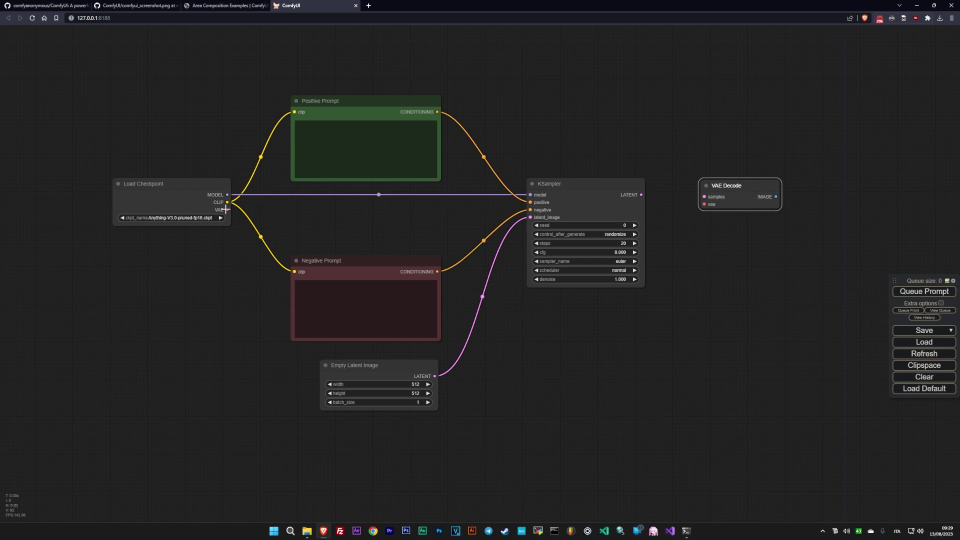
# - Add a Load VAE node and wire it and the KSampler's LATENT into VAE Decode
pyautogui.doubleClick(484, 410)
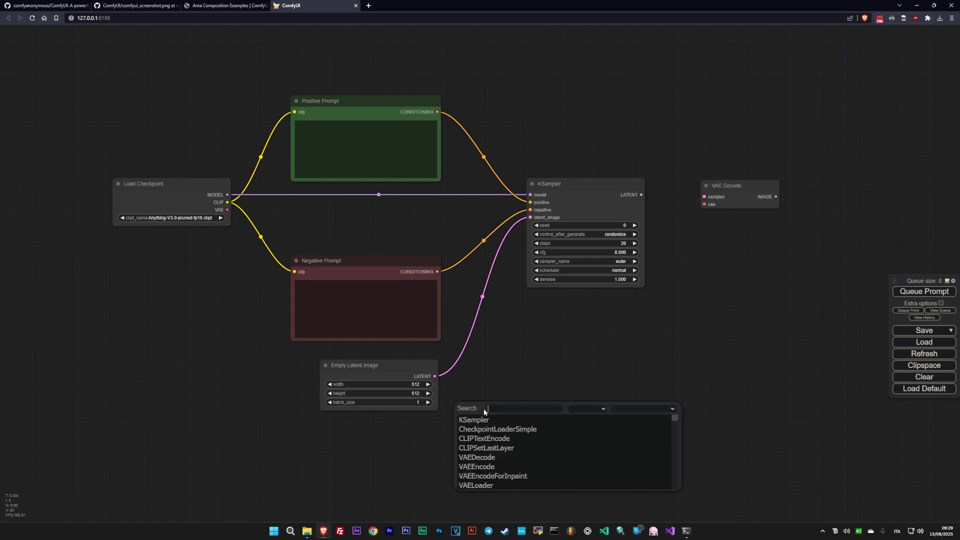
pyautogui.click(487, 486)
pyautogui.moveTo(519, 407); pyautogui.dragTo(150, 252)
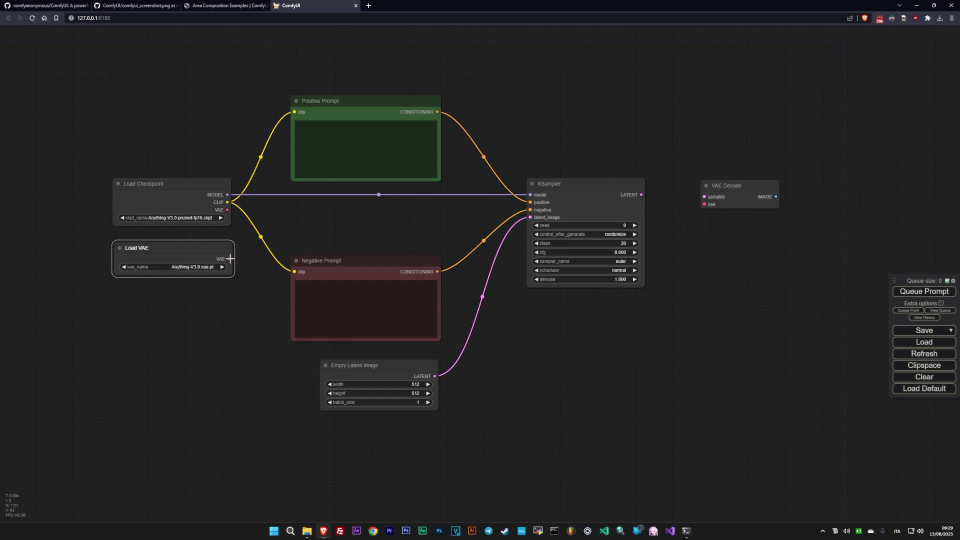
pyautogui.moveTo(228, 259); pyautogui.dragTo(703, 204)
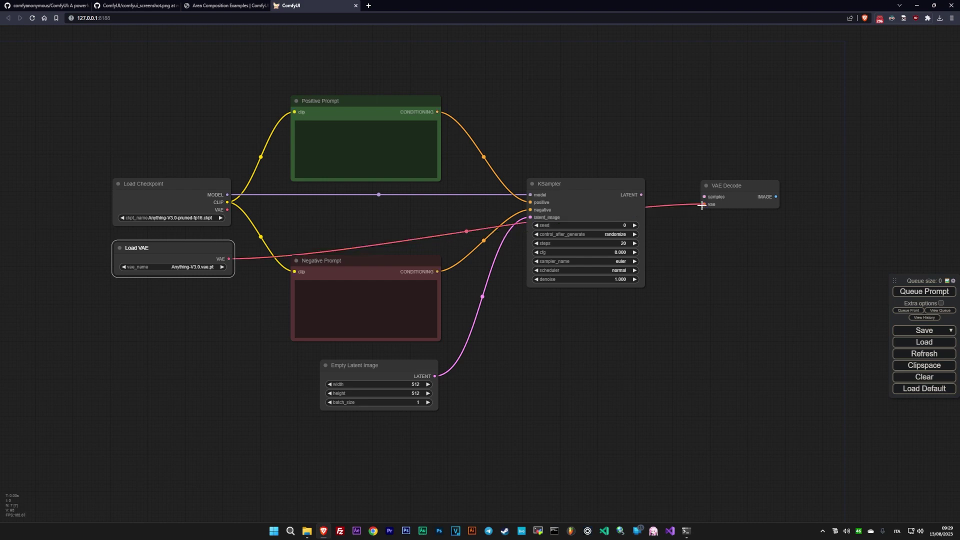
pyautogui.moveTo(641, 195); pyautogui.dragTo(704, 196)
pyautogui.click(725, 185)
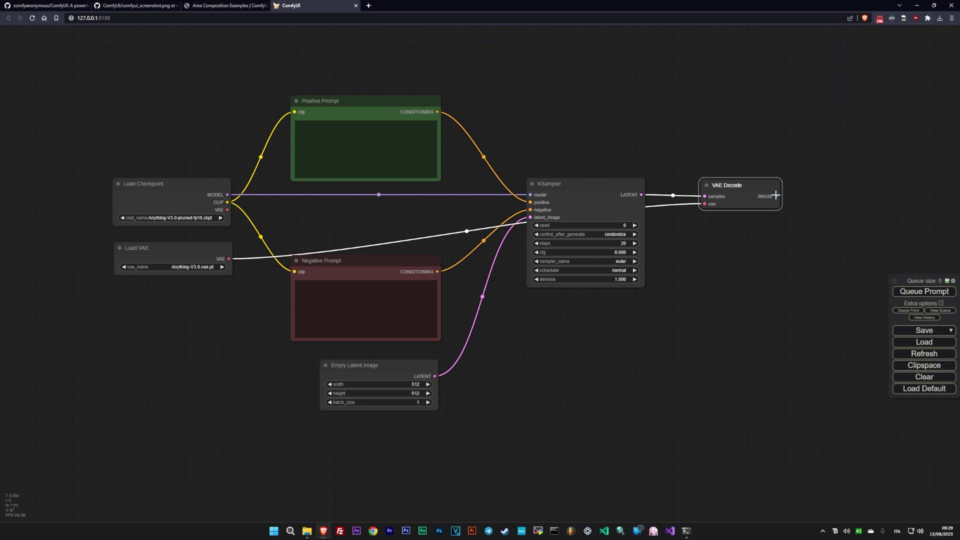
# - Add a Preview Image node fed by VAE Decode's IMAGE output and nudge it into place
pyautogui.moveTo(776, 195); pyautogui.dragTo(823, 189)
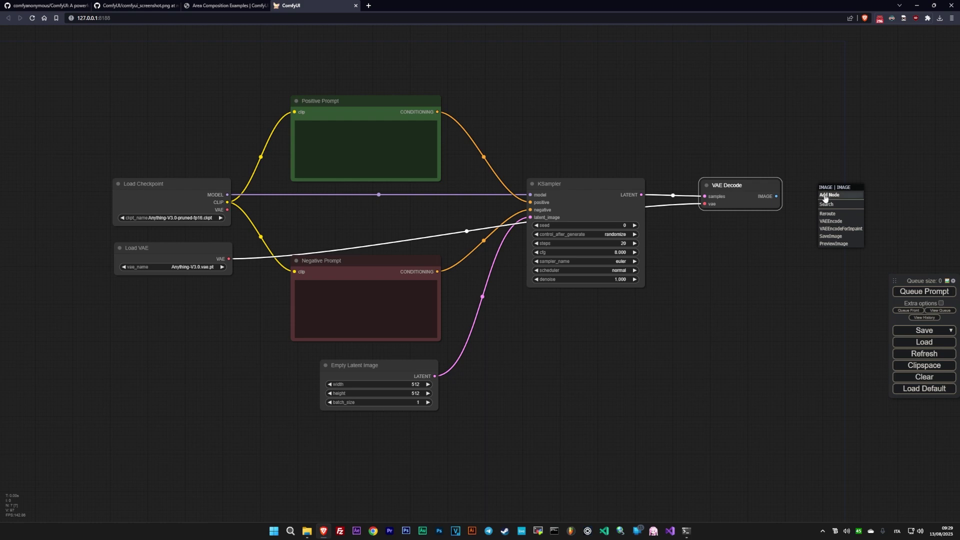
pyautogui.click(833, 245)
pyautogui.click(851, 184)
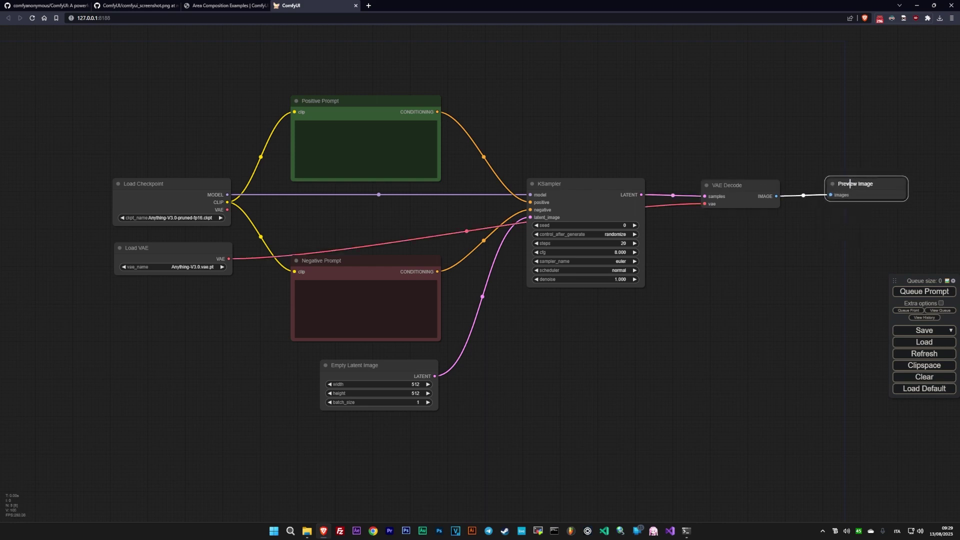
pyautogui.moveTo(850, 184); pyautogui.dragTo(850, 186)
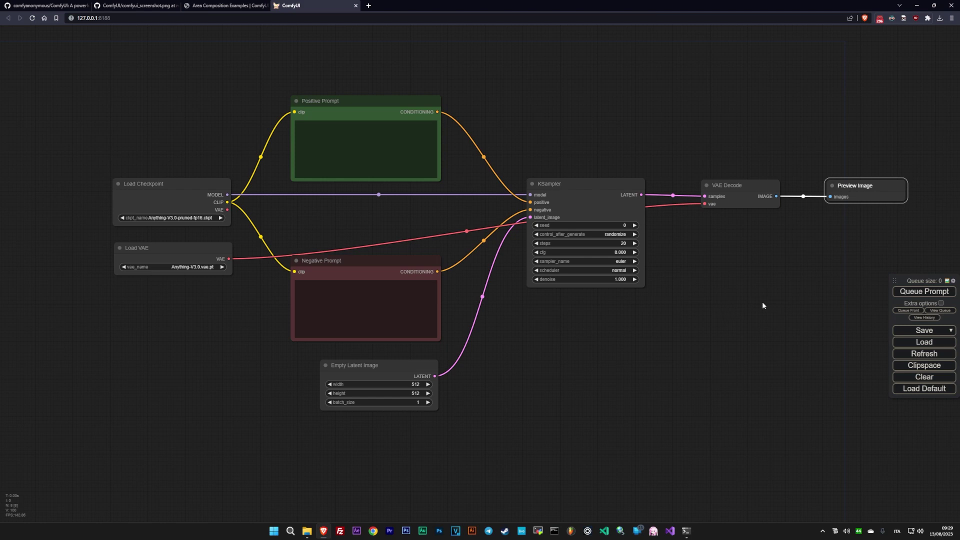
# - Save the graph as workflow2.json in the ComfyUI workflows folder
pyautogui.click(921, 331)
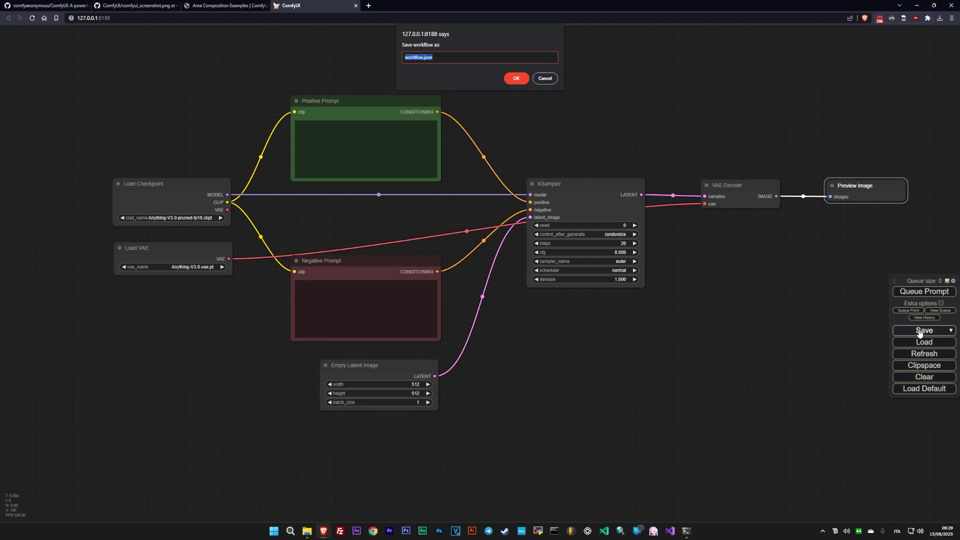
pyautogui.click(517, 78)
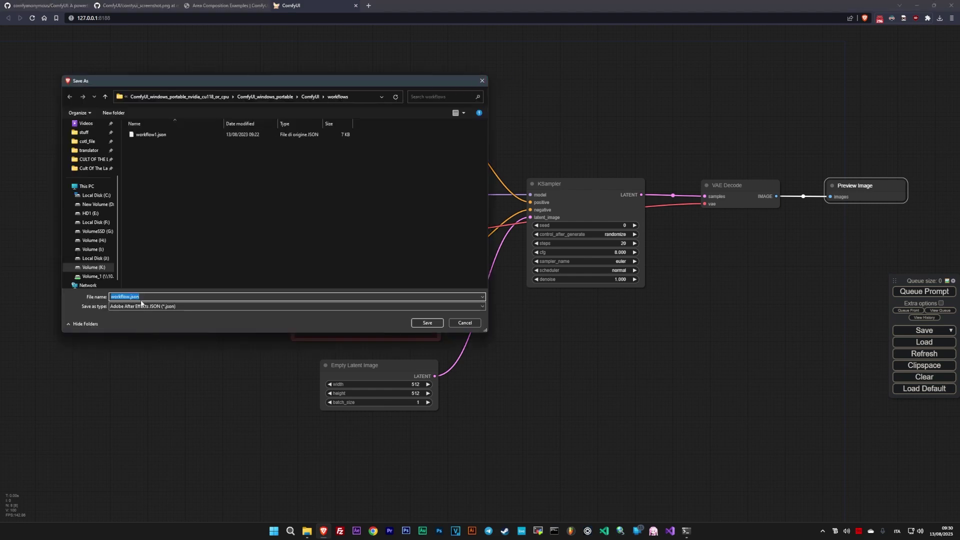
pyautogui.click(127, 296)
pyautogui.write('2')
pyautogui.press('Return')
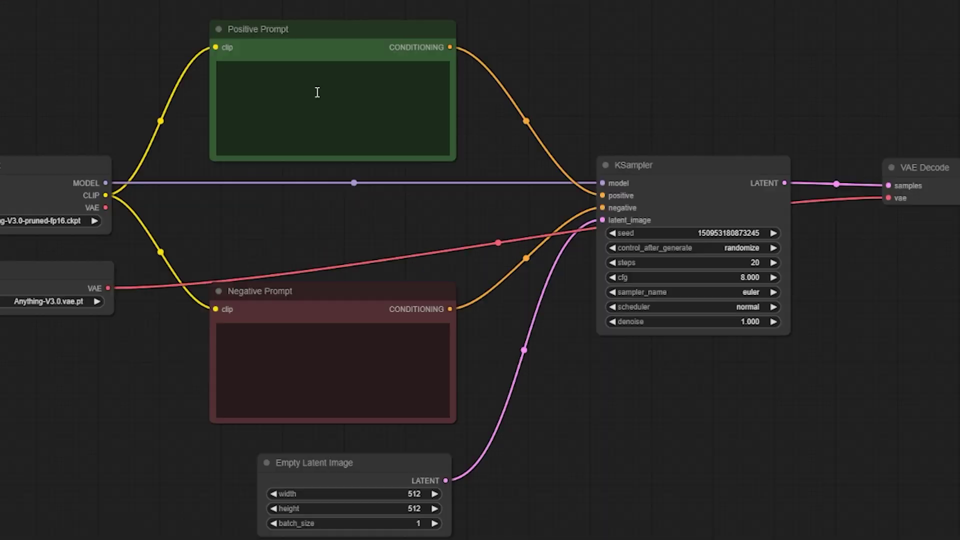
# - Paste the positive and negative prompt texts into their prompt boxes
pyautogui.click(356, 138)
pyautogui.write('high quality, best quality, perfect anatomy, solo, 1girl, arknights, blaze (arknights), animal ears, black cat ears, cat ears, cat girl, blue eyes, black hair, long hair, white jacket, elbow pads, white tank top, single thighhigh, grey legwear, black skirt, city, street, happy, red hairband')
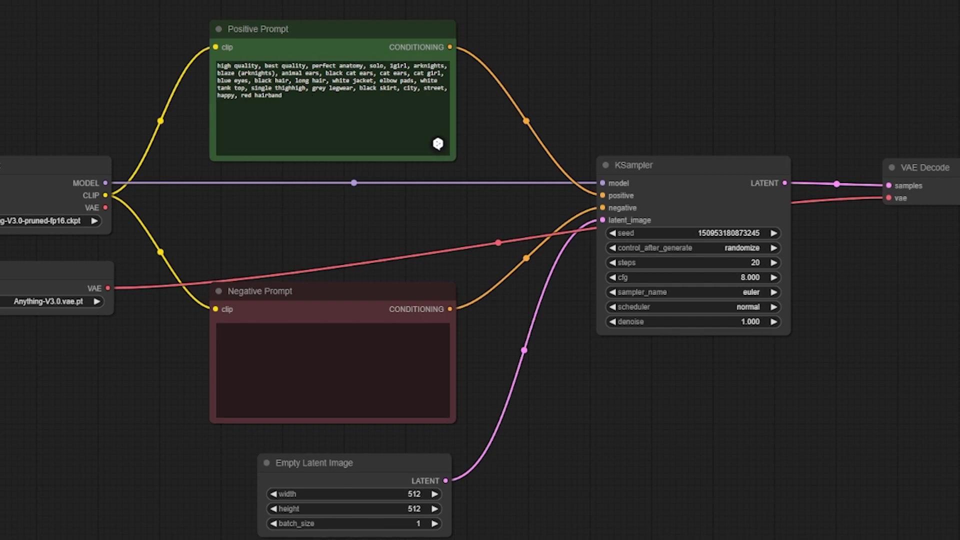
pyautogui.click(354, 371)
pyautogui.write('bad anatomy, bad hands, missing fingers, mutated hands and fingers, extra digit, fewer digits, deformed, disfigured, mutation, mutated, extra limb, extra legs, missing limb, floating limbs, disconnected limbs, malformed hands, long neck, long body,fused face.monochrome,fused arms,worst quality,low quality,normal quality,error,nsfw')
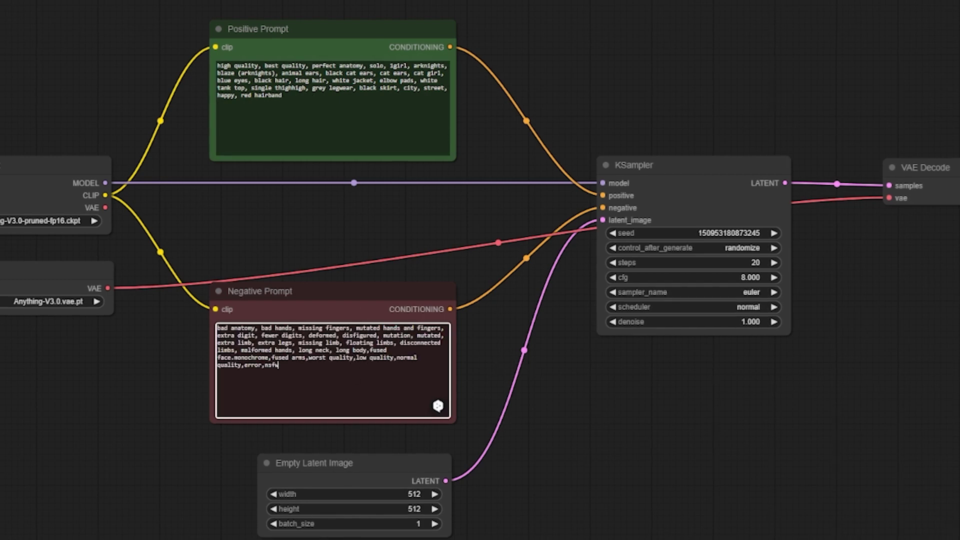
# - Queue the workflow repeatedly to generate the cat-eared anime girl image
pyautogui.hotkey('ctrl', 'Return')
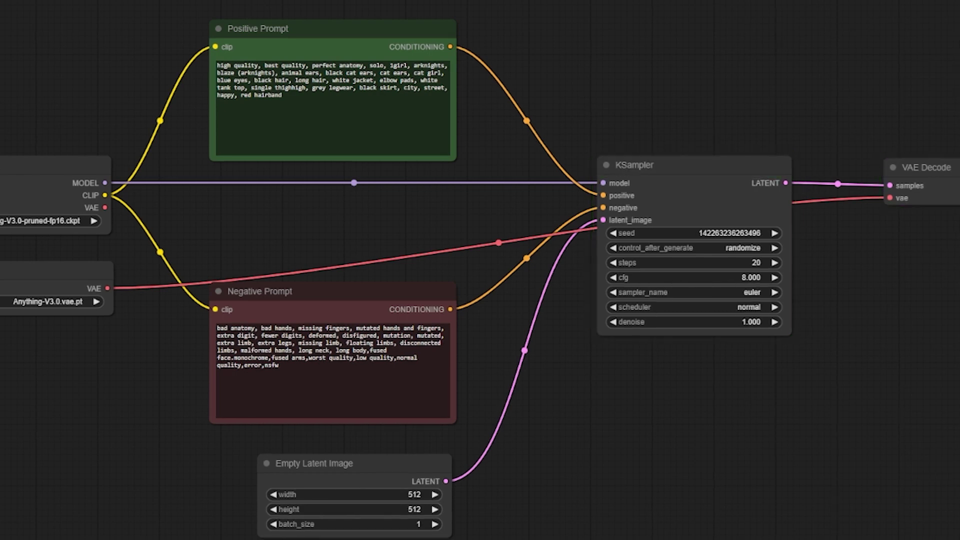
pyautogui.hotkey('ctrl', 'Return')
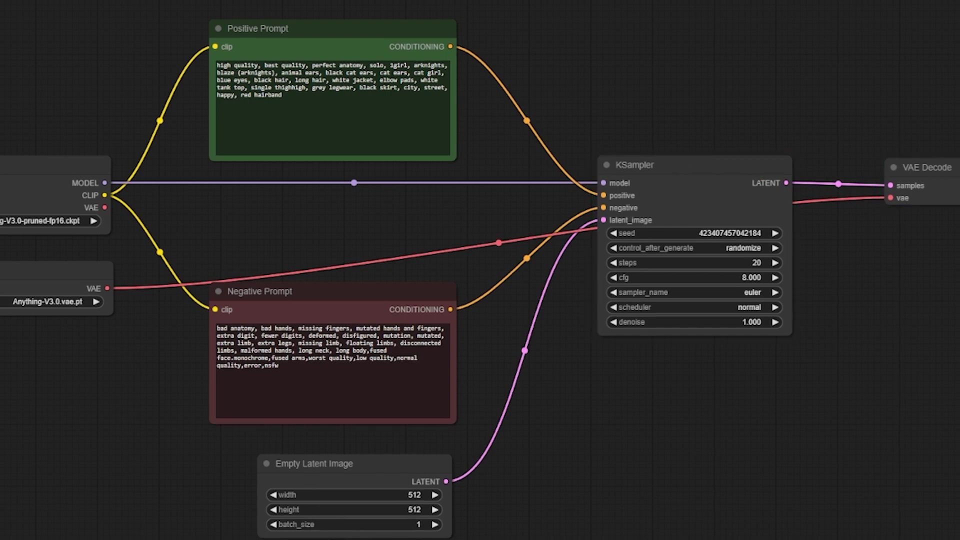
pyautogui.click(924, 291)
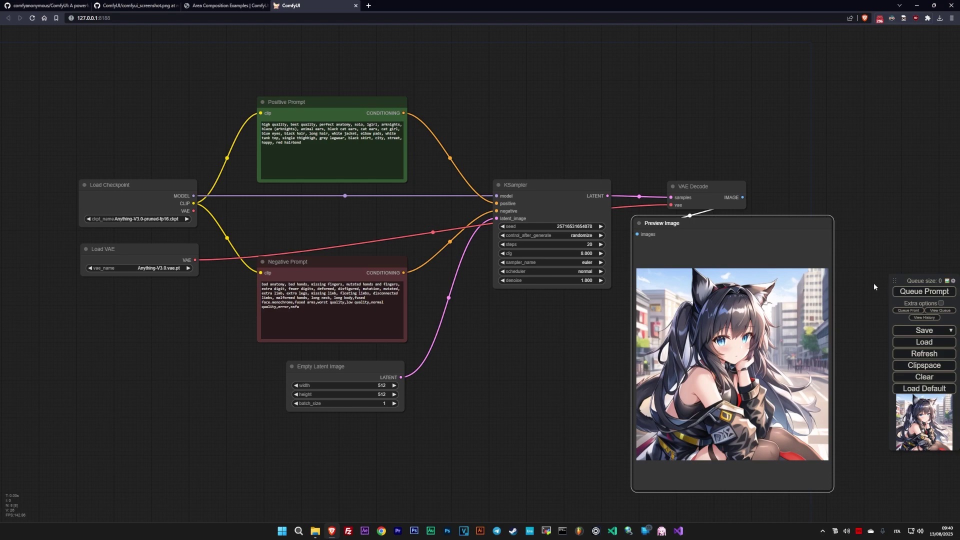
# - Save the fox-girl example image as night_evening_day_morning_subject.png, then return to ComfyUI
pyautogui.click(225, 5)
pyautogui.scroll(-2, 344, 254)
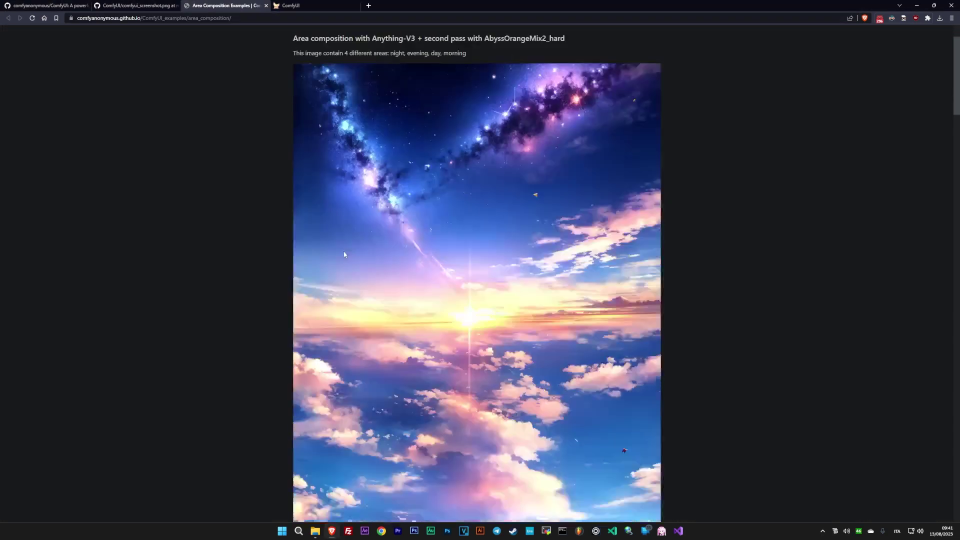
pyautogui.scroll(-20, 344, 254)
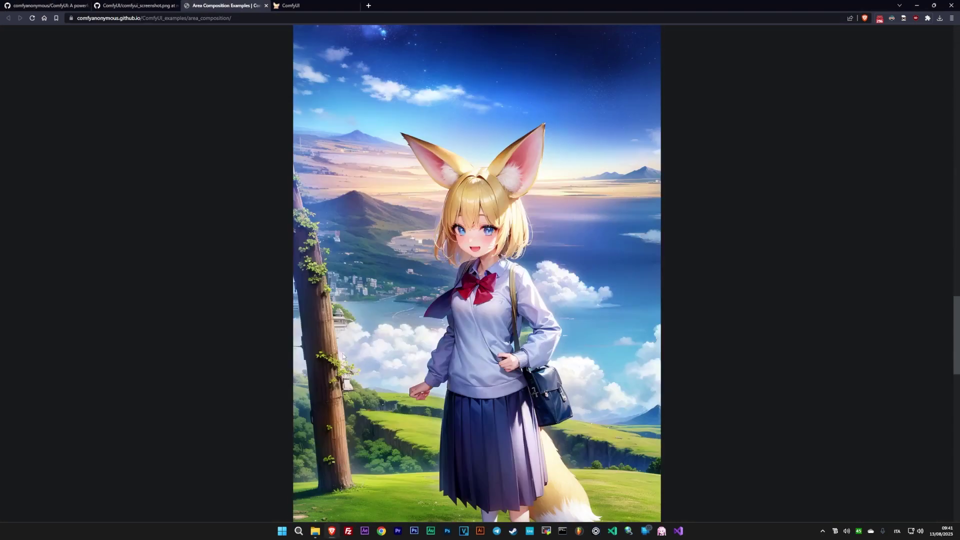
pyautogui.moveTo(389, 75); pyautogui.dragTo(349, 146)
pyautogui.rightClick(349, 145)
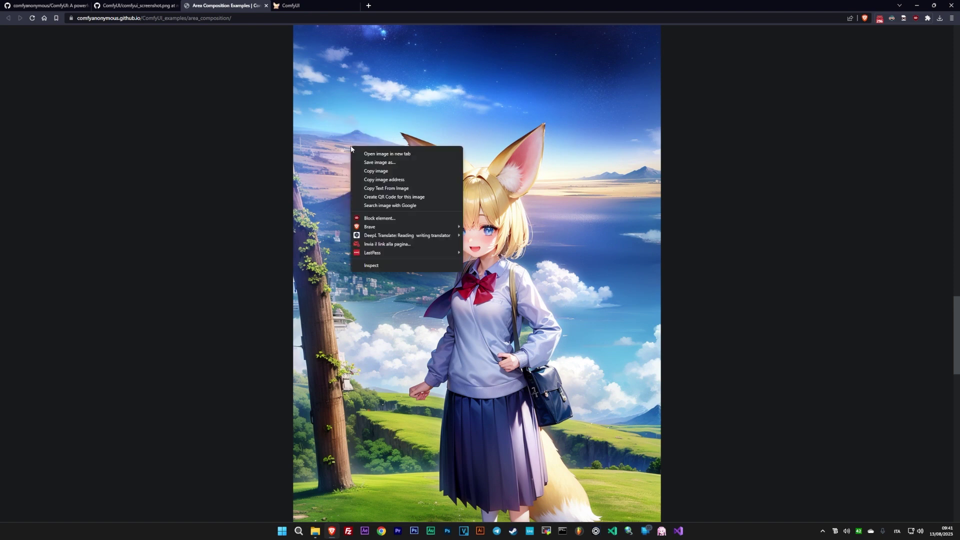
pyautogui.click(379, 161)
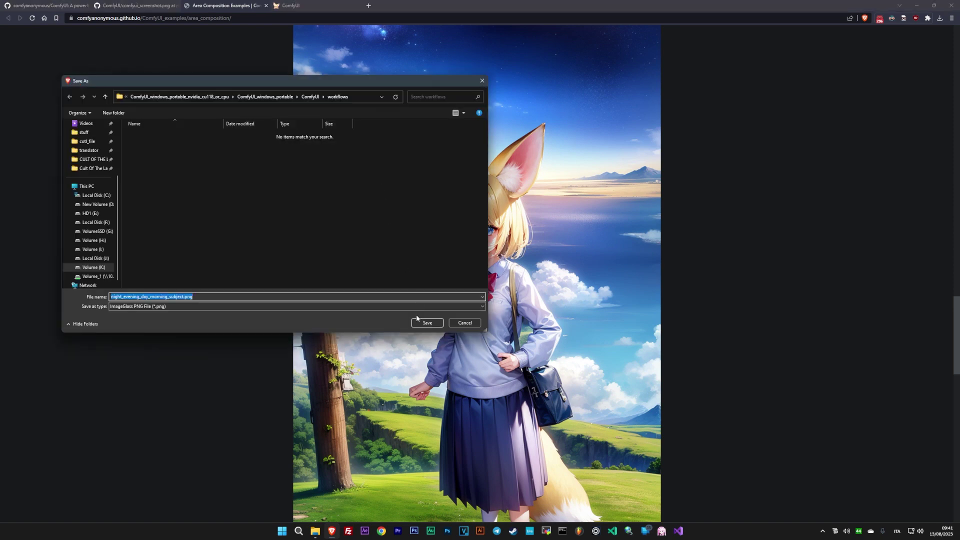
pyautogui.click(418, 321)
pyautogui.click(323, 4)
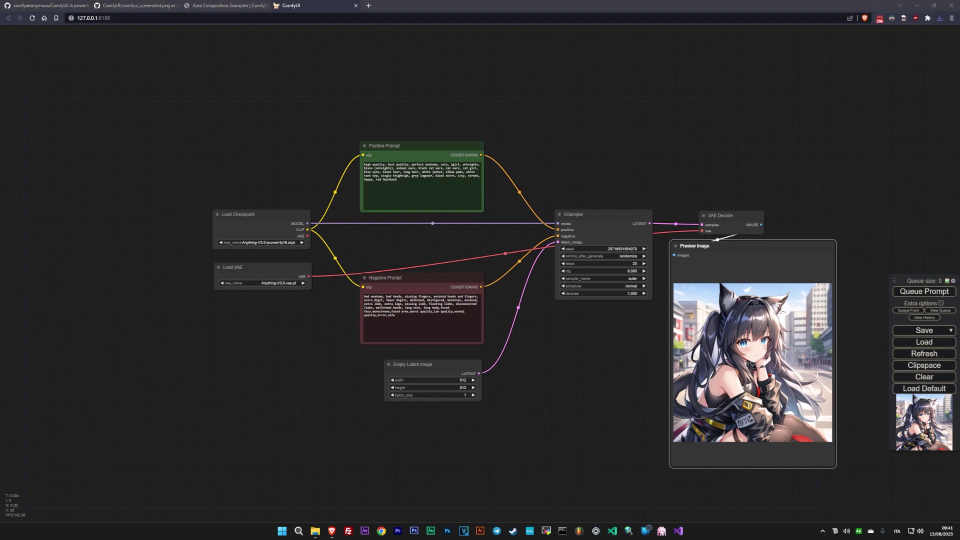
# - Load the workflow from night_evening_day_morning_subject.png and survey its prompt and KSampler nodes
pyautogui.click(897, 342)
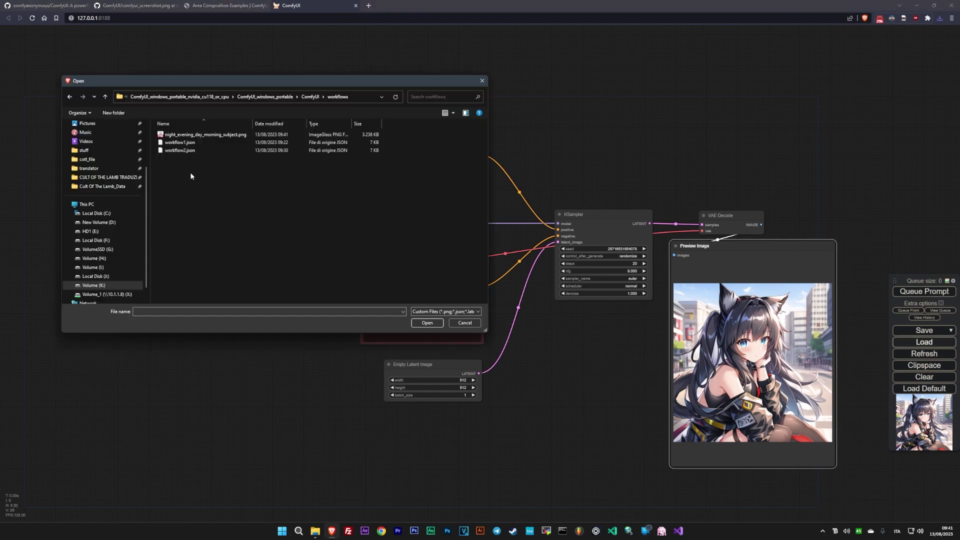
pyautogui.doubleClick(200, 135)
pyautogui.moveTo(304, 310); pyautogui.dragTo(414, 457)
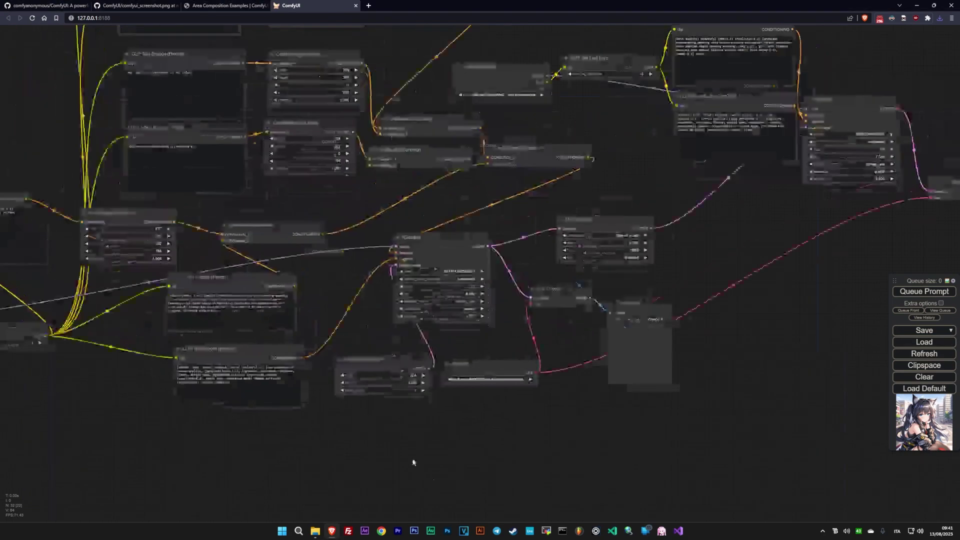
pyautogui.moveTo(280, 280); pyautogui.dragTo(364, 377)
pyautogui.moveTo(124, 160); pyautogui.dragTo(152, 284)
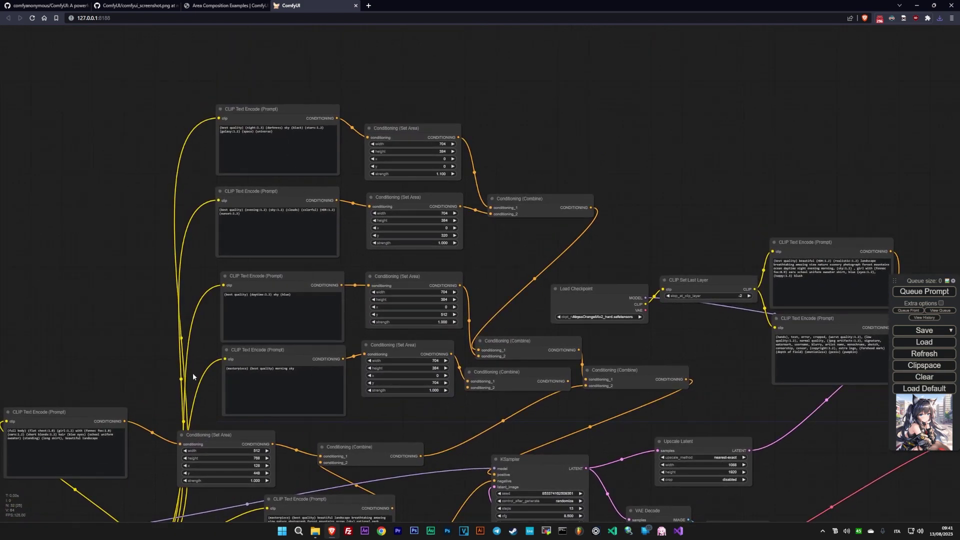
pyautogui.moveTo(193, 373); pyautogui.dragTo(129, 338)
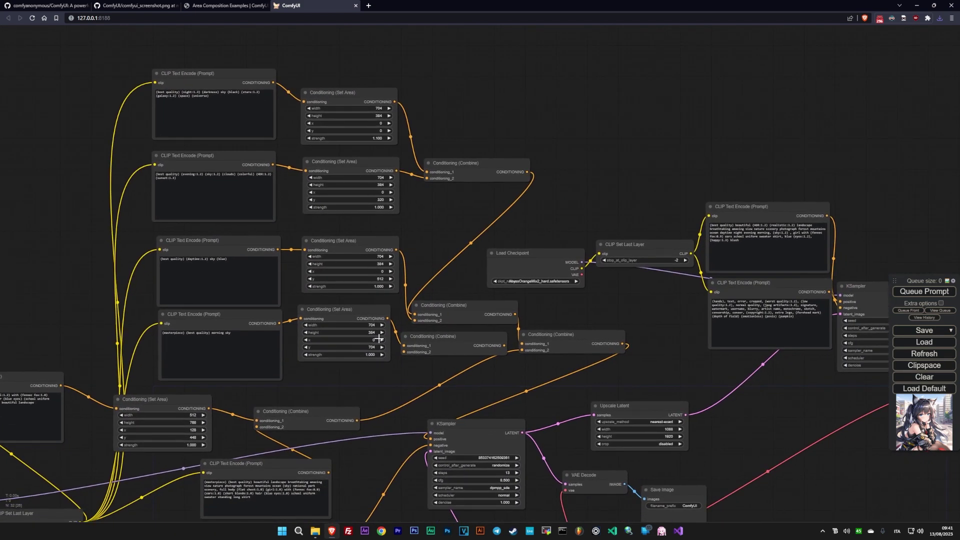
pyautogui.moveTo(557, 122); pyautogui.dragTo(471, 39)
pyautogui.moveTo(580, 269); pyautogui.dragTo(588, 154)
# - Nudge the CLIP Text Encode nodes and enlarge the Save Image node to show the result
pyautogui.moveTo(219, 263); pyautogui.dragTo(229, 262)
pyautogui.moveTo(191, 341); pyautogui.dragTo(198, 341)
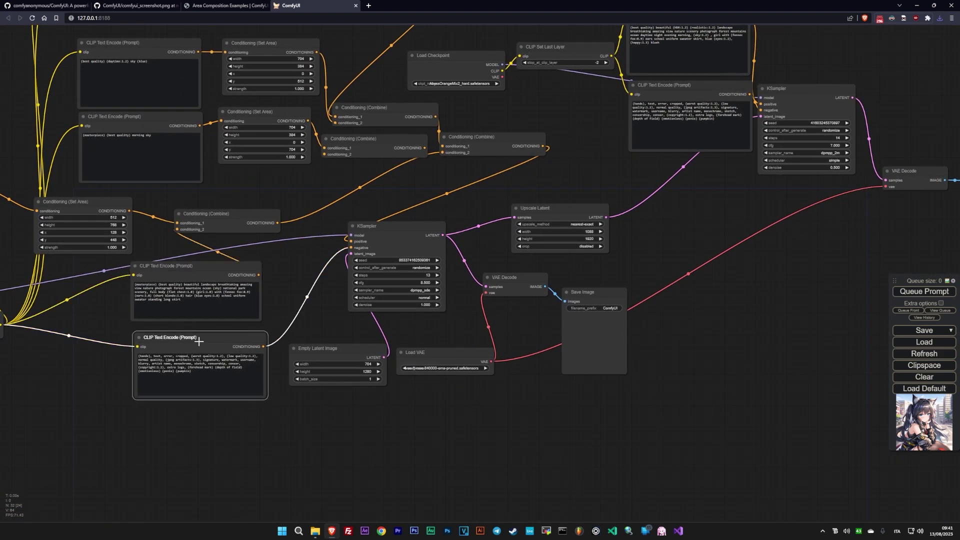
pyautogui.moveTo(506, 189); pyautogui.dragTo(201, 385)
pyautogui.click(365, 200)
pyautogui.click(360, 278)
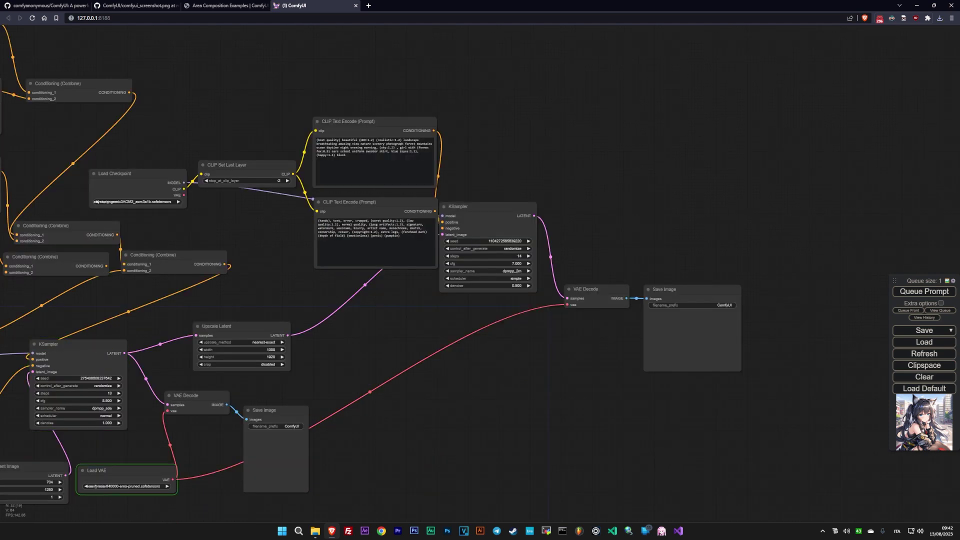
pyautogui.moveTo(527, 407); pyautogui.dragTo(470, 370)
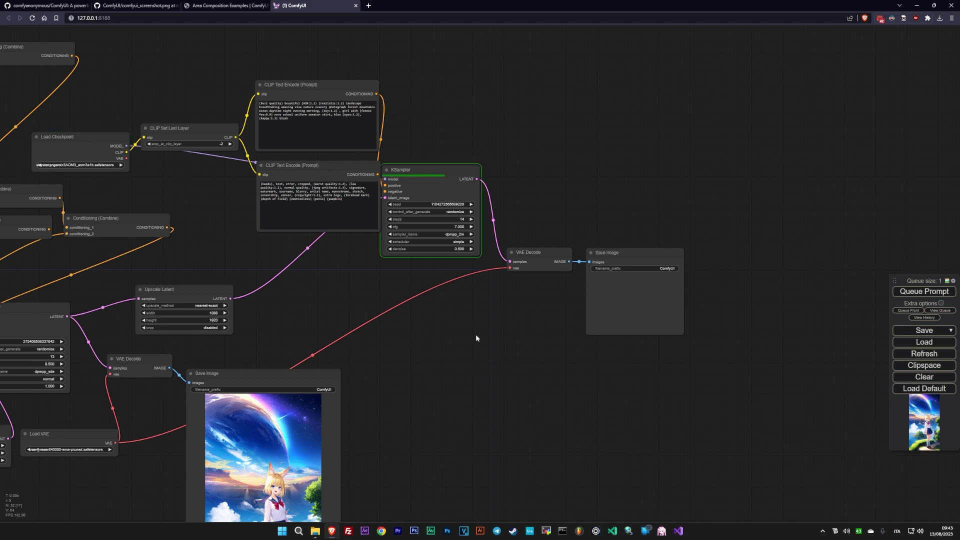
pyautogui.moveTo(837, 328); pyautogui.dragTo(728, 311)
pyautogui.scroll(4, 587, 299)
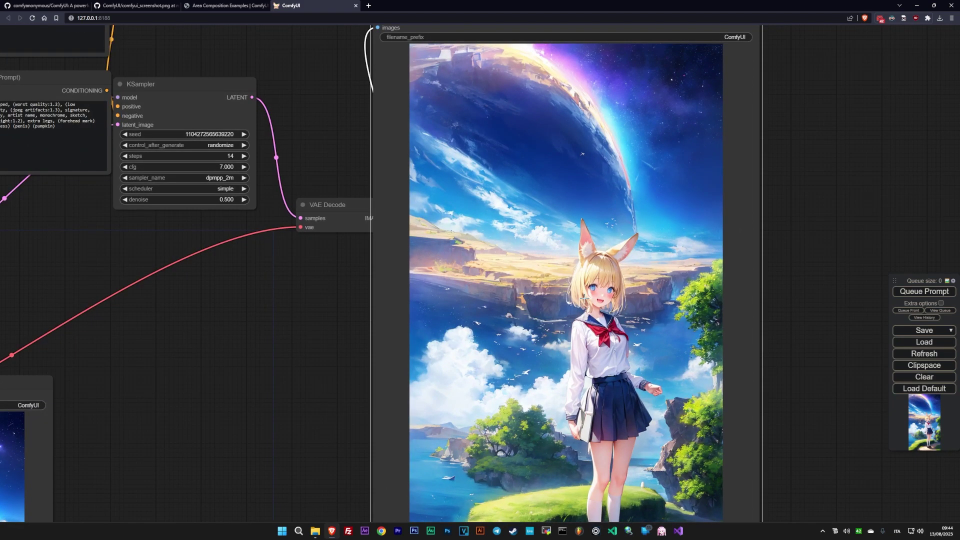